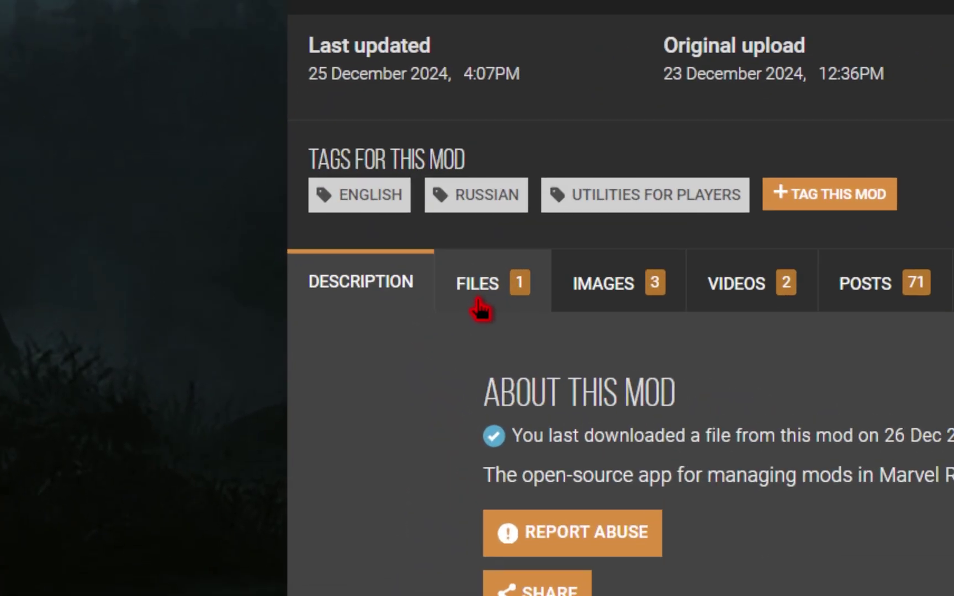
- Manually download the Mods Manager MR main file from the mod's Files list on Nexus Mods
{"action": "left_click", "coordinate": [243, 303]}
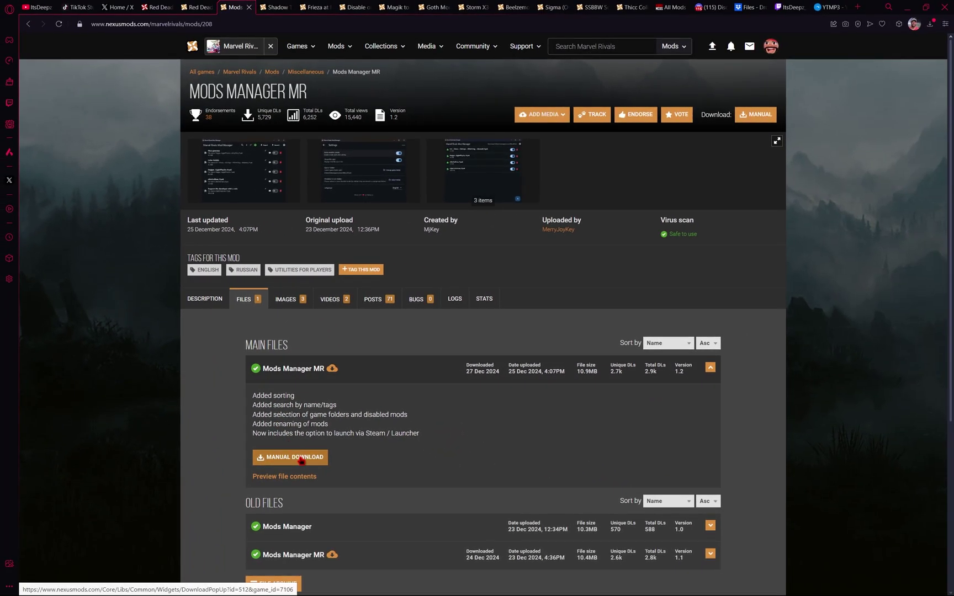
{"action": "left_click", "coordinate": [298, 458]}
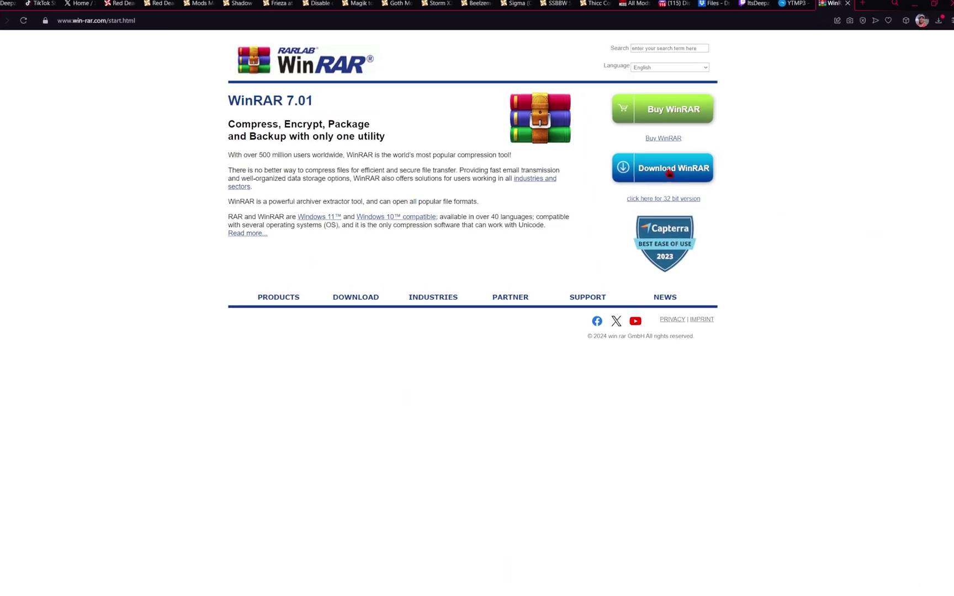
- Download the 64-bit WinRAR 7.01 installer winrar-x64-701.exe and save it to Downloads
{"action": "left_click", "coordinate": [480, 308]}
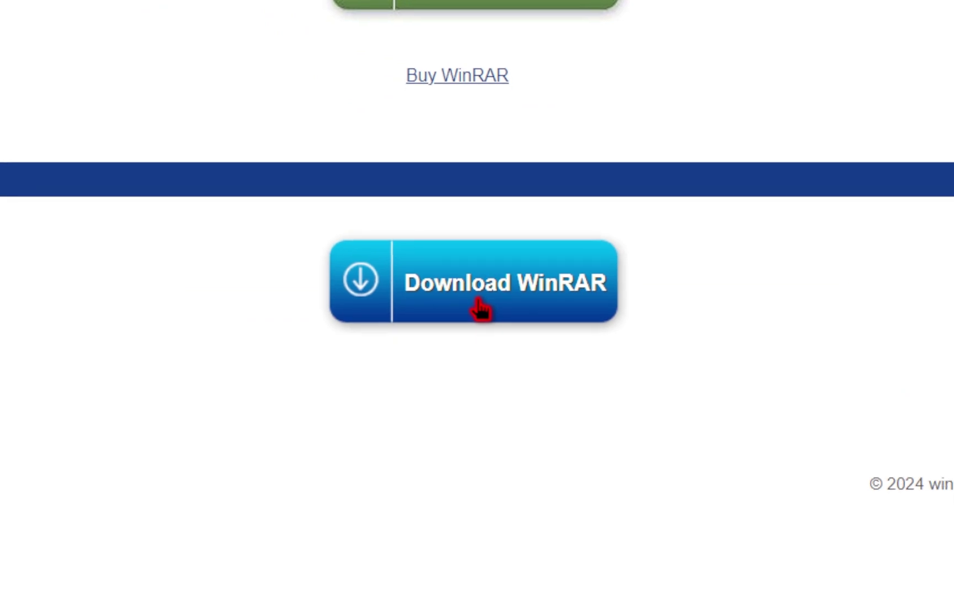
{"action": "left_click", "coordinate": [480, 308]}
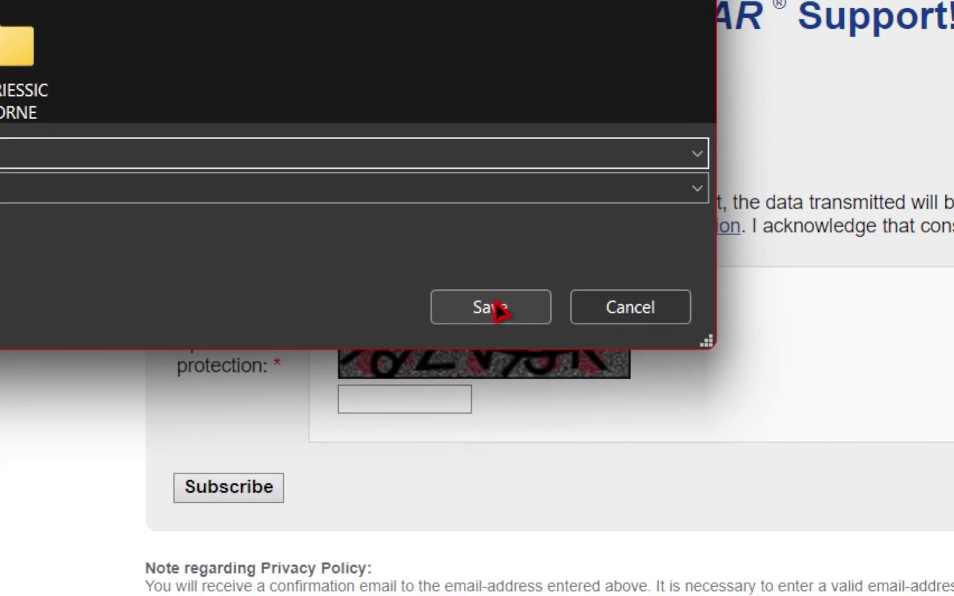
{"action": "left_click", "coordinate": [496, 304]}
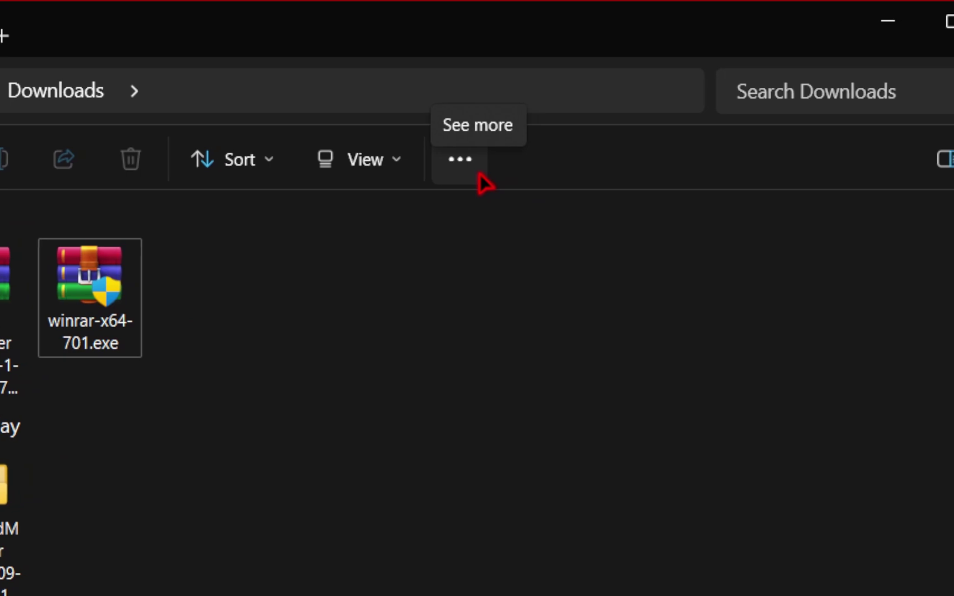
{"action": "left_click", "coordinate": [487, 174]}
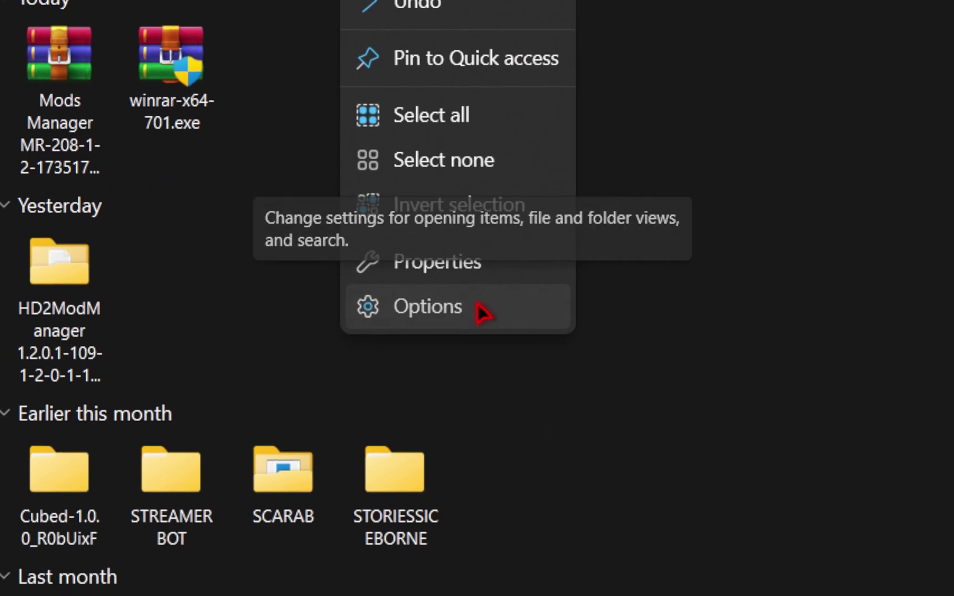
{"action": "left_click", "coordinate": [476, 327]}
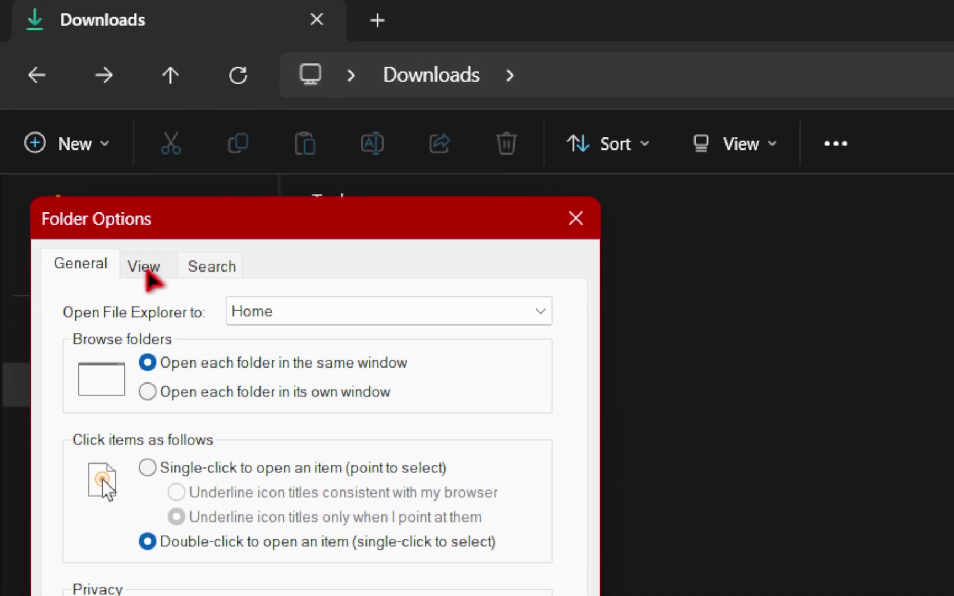
{"action": "left_click", "coordinate": [146, 269]}
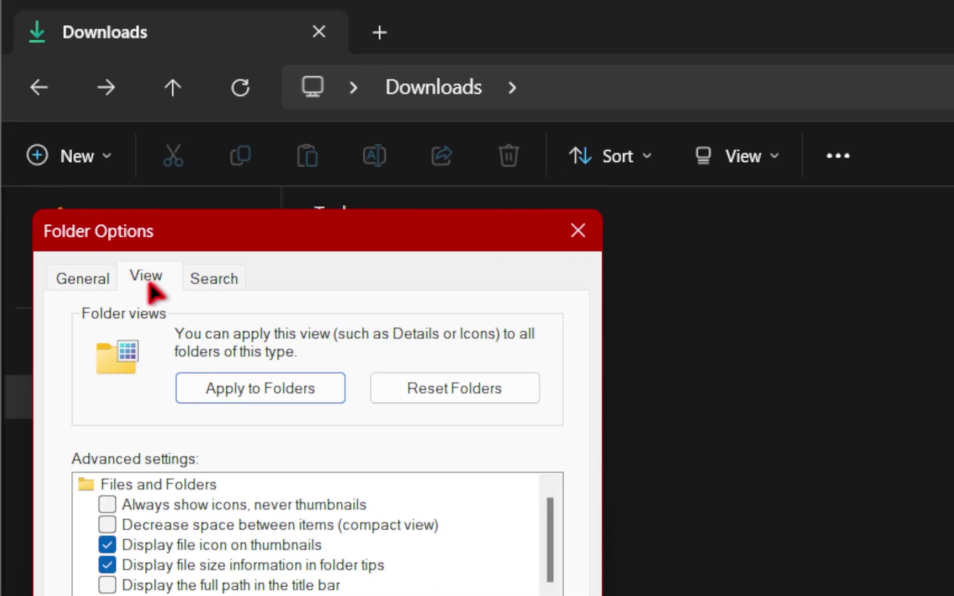
{"action": "scroll", "coordinate": [172, 310], "scroll_direction": "down", "scroll_amount": 2}
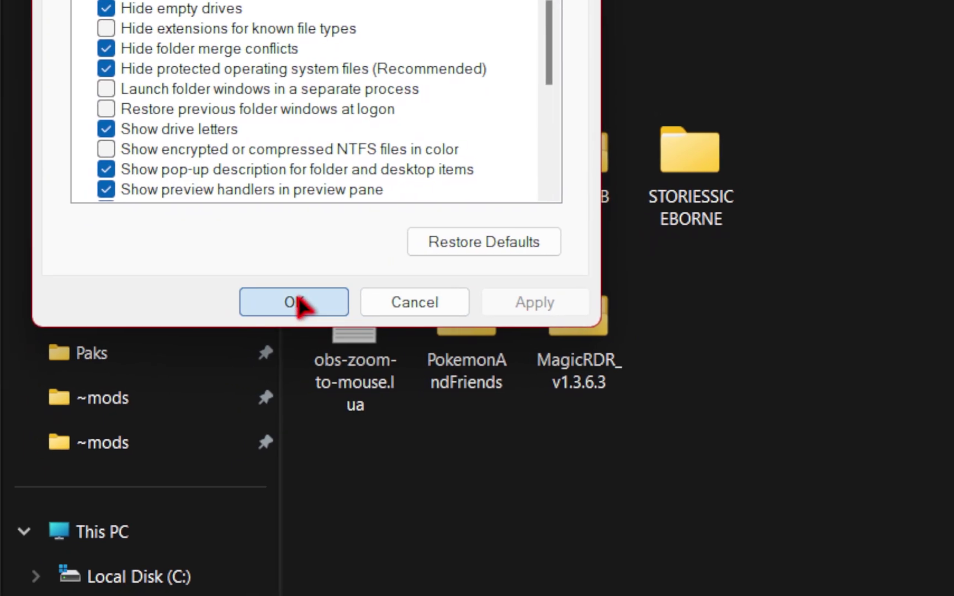
{"action": "left_click", "coordinate": [298, 303]}
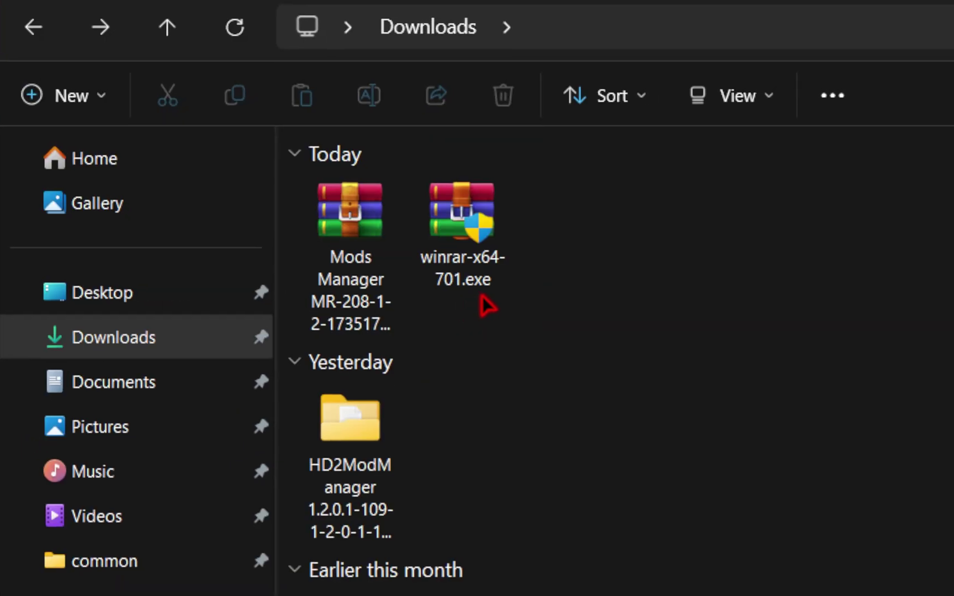
{"action": "left_click", "coordinate": [473, 229]}
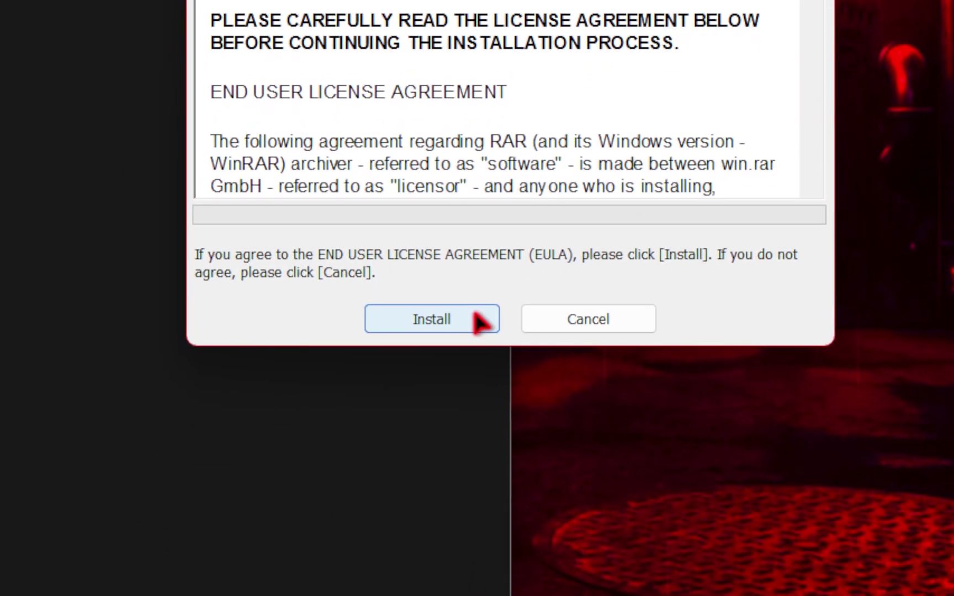
- Install WinRAR, keep the default file associations and integration options, and close setup
{"action": "left_click", "coordinate": [479, 322]}
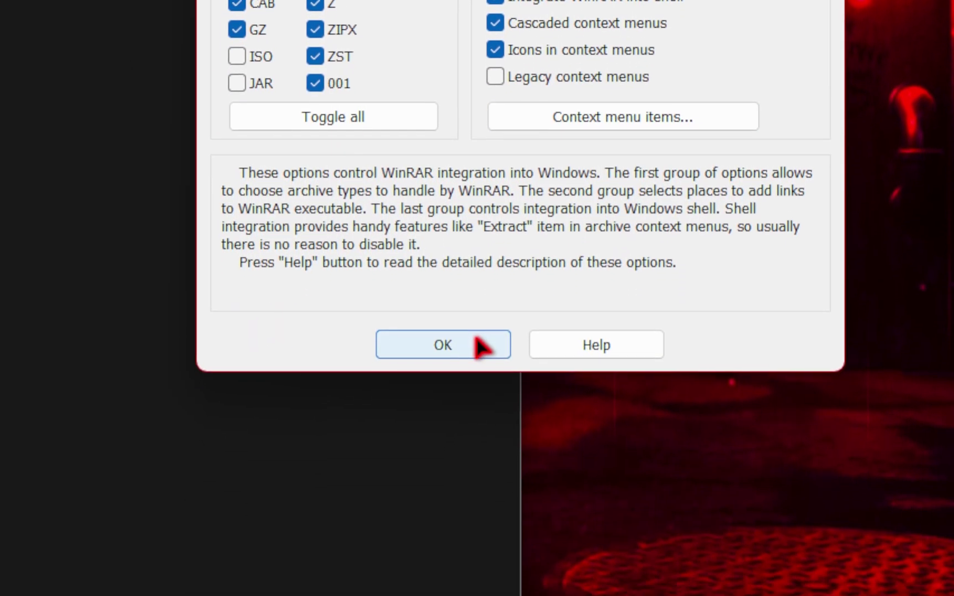
{"action": "left_click", "coordinate": [480, 346]}
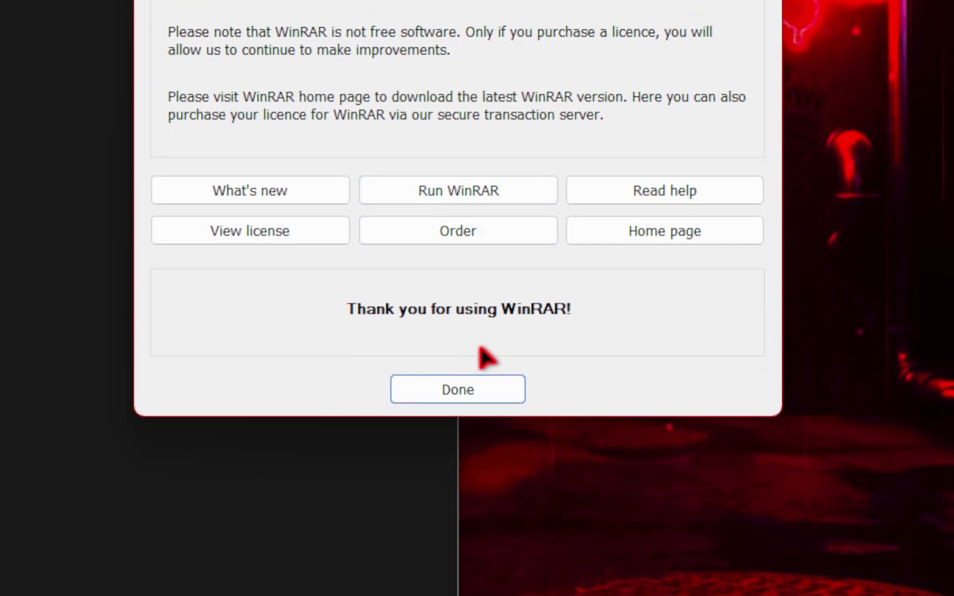
{"action": "left_click", "coordinate": [479, 326]}
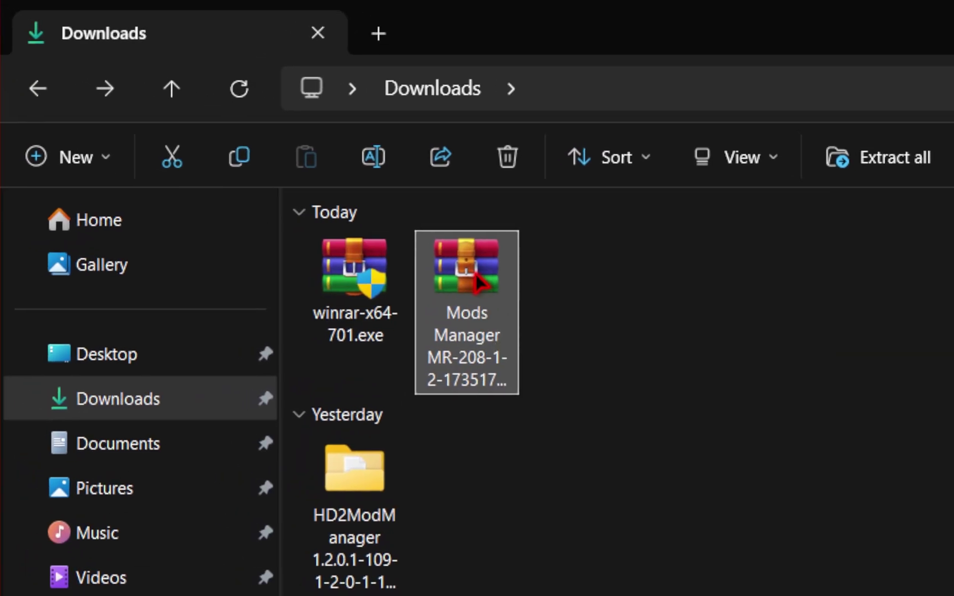
{"action": "right_click", "coordinate": [475, 275]}
{"action": "mouse_move", "coordinate": [651, 419]}
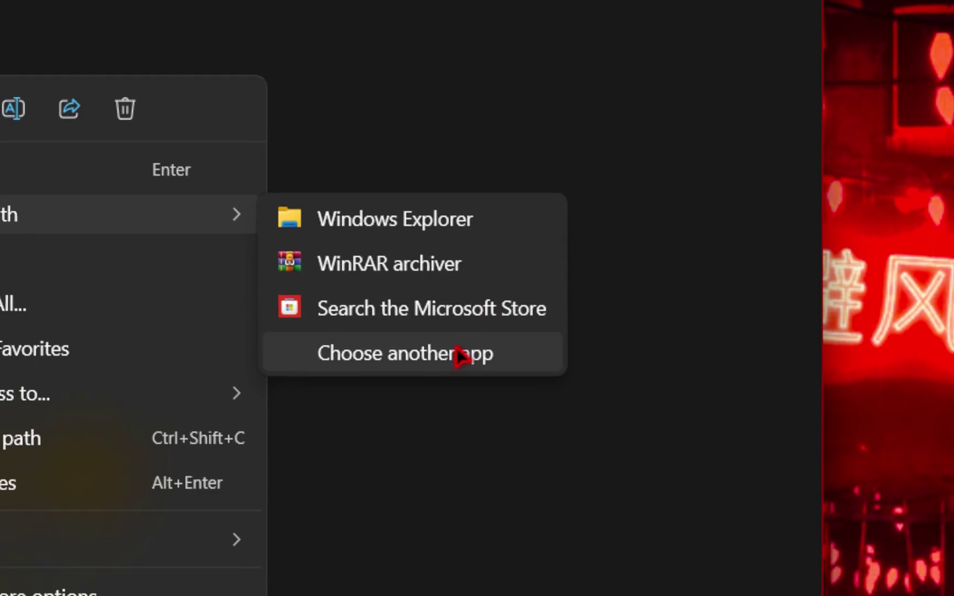
{"action": "left_click", "coordinate": [444, 389]}
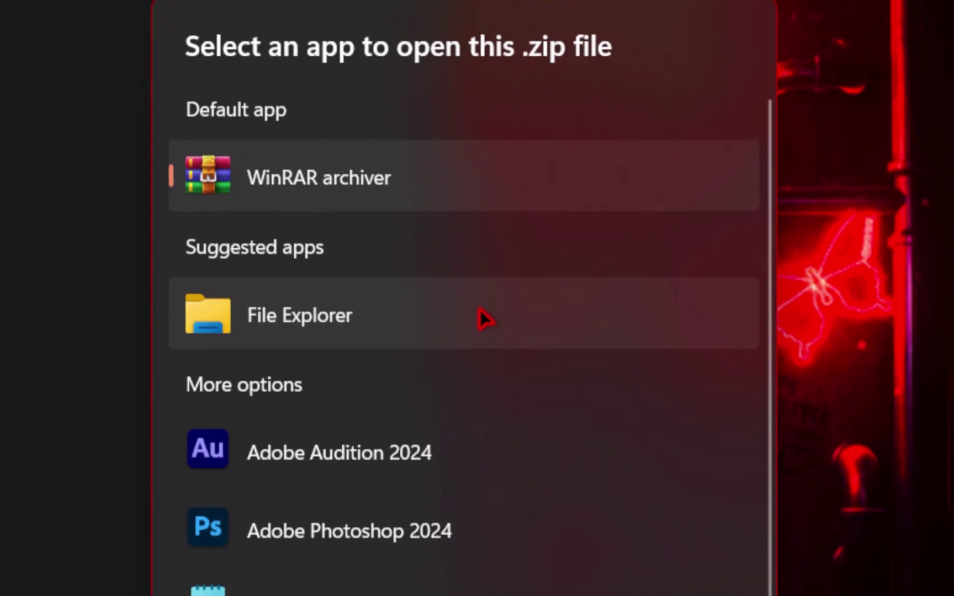
{"action": "scroll", "coordinate": [483, 311], "scroll_direction": "down", "scroll_amount": 3}
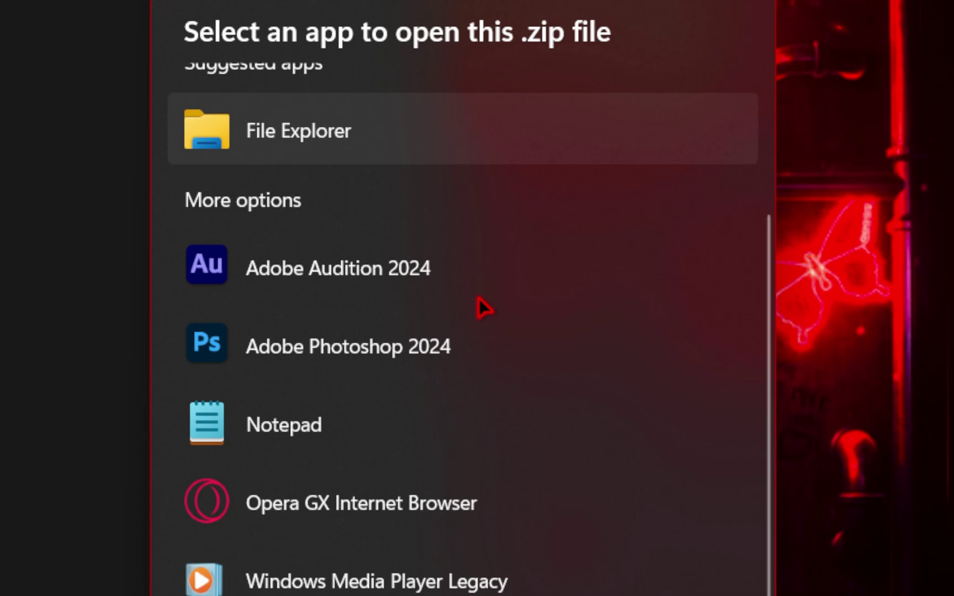
{"action": "scroll", "coordinate": [479, 298], "scroll_direction": "up", "scroll_amount": 3}
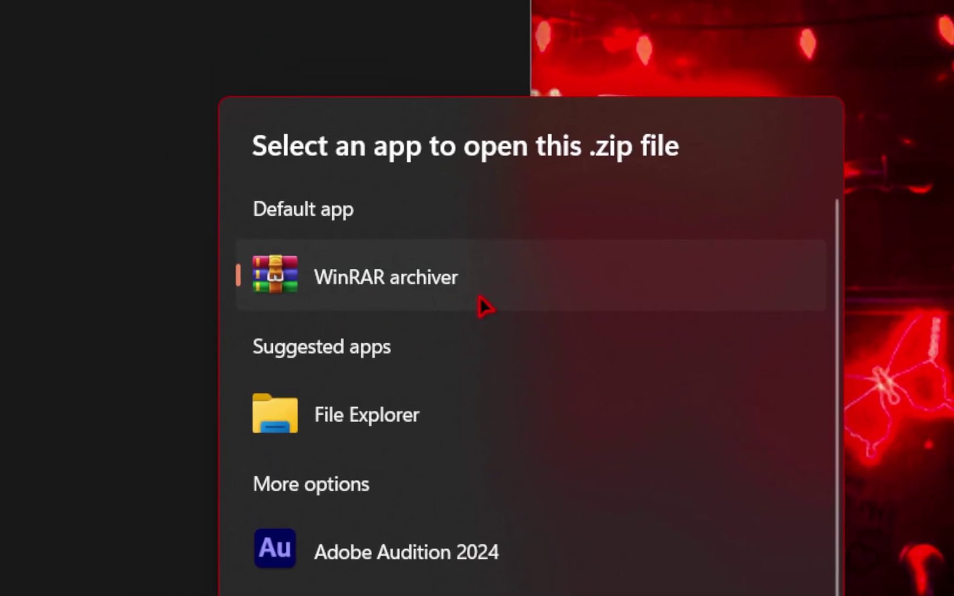
{"action": "scroll", "coordinate": [479, 298], "scroll_direction": "down", "scroll_amount": 3}
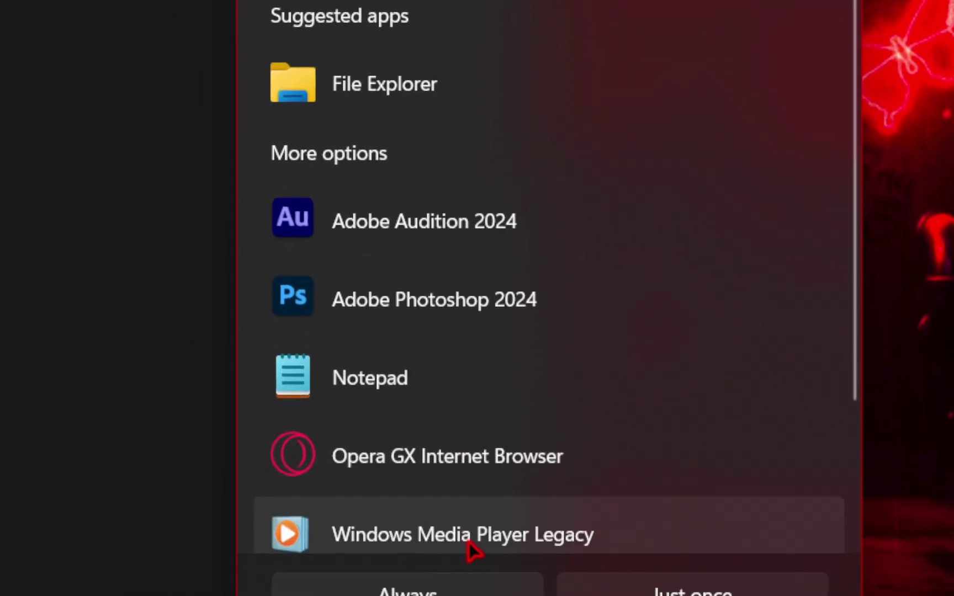
{"action": "left_click", "coordinate": [457, 590]}
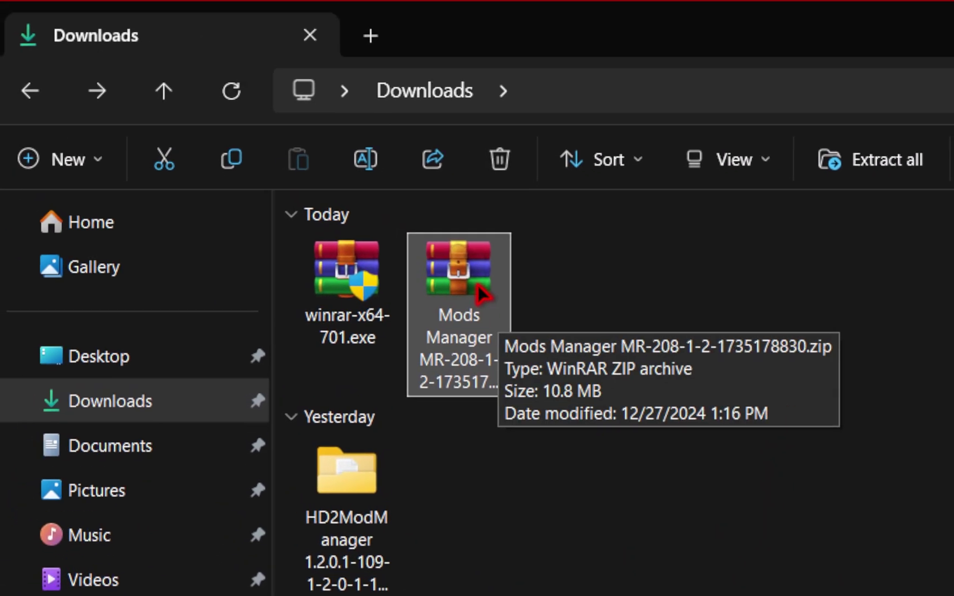
{"action": "right_click", "coordinate": [478, 289]}
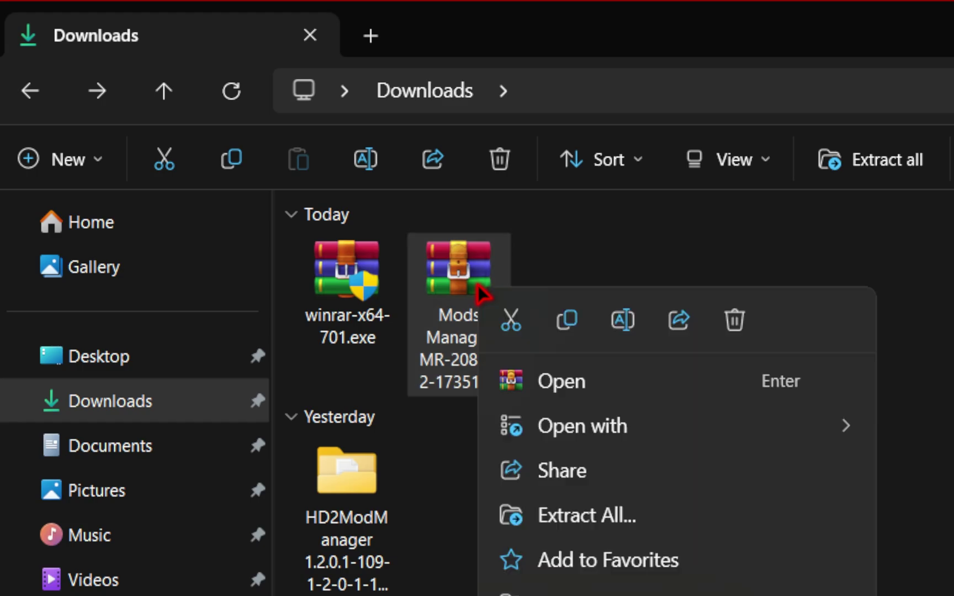
{"action": "mouse_move", "coordinate": [706, 595]}
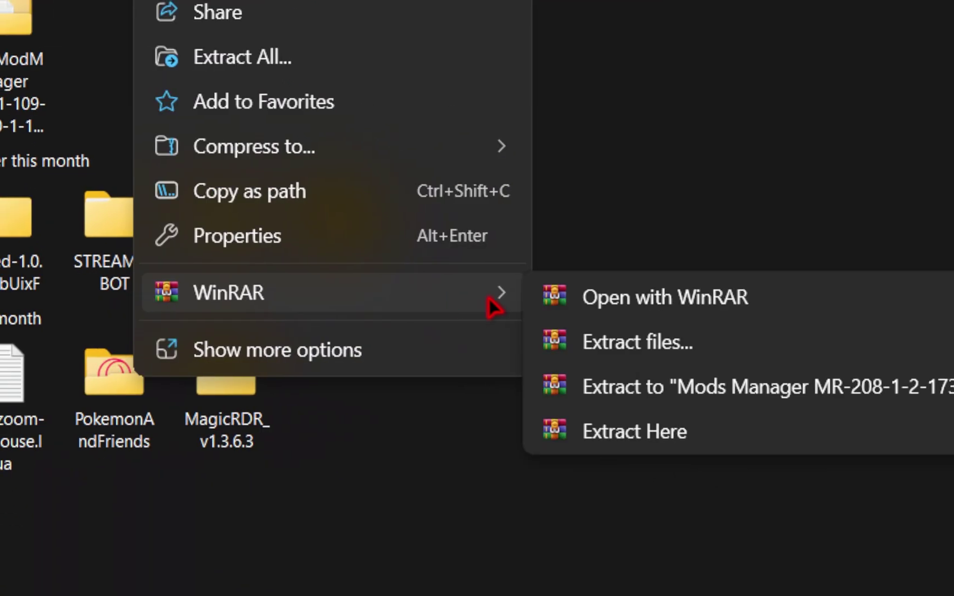
{"action": "left_click", "coordinate": [486, 300]}
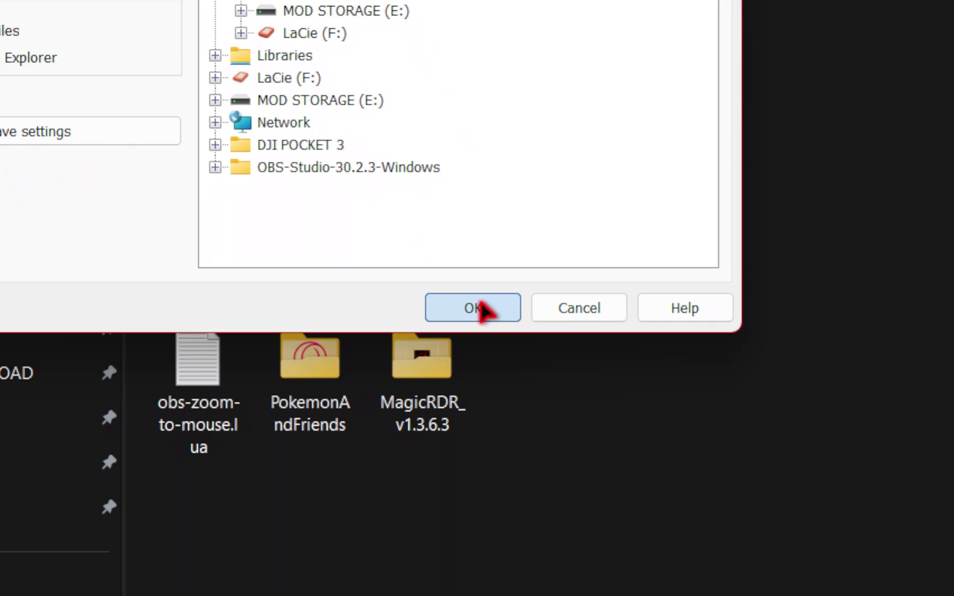
{"action": "left_click", "coordinate": [473, 308]}
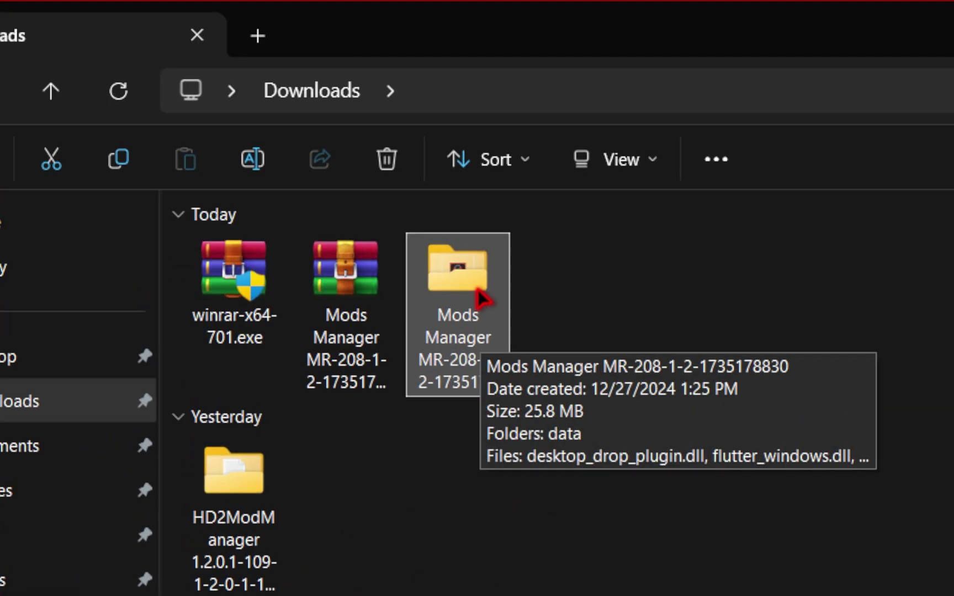
- Run marvel_rivals_mod_manager.exe from the extracted folder and show its Settings page with the game folder path
{"action": "double_click", "coordinate": [479, 293]}
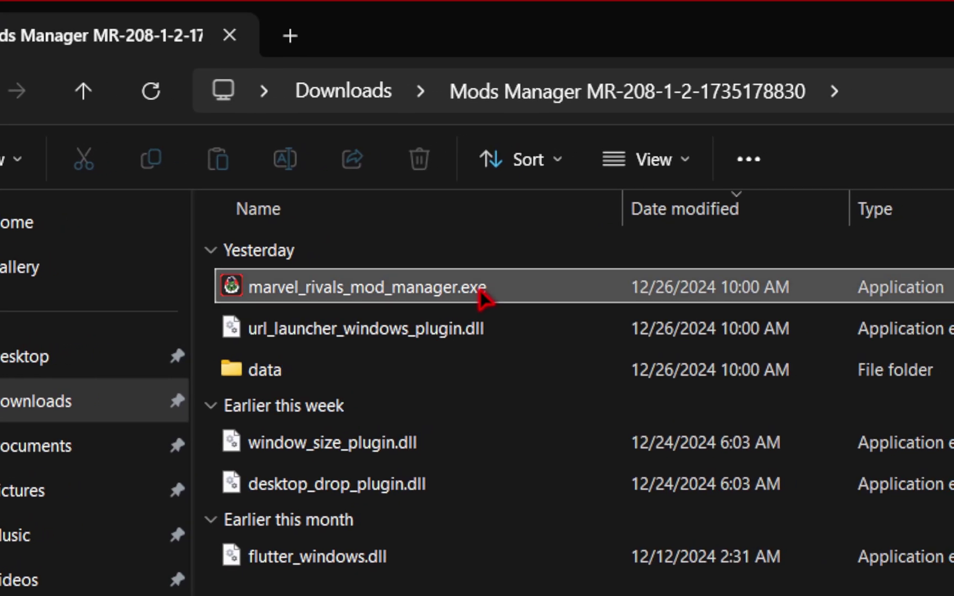
{"action": "left_click", "coordinate": [495, 286]}
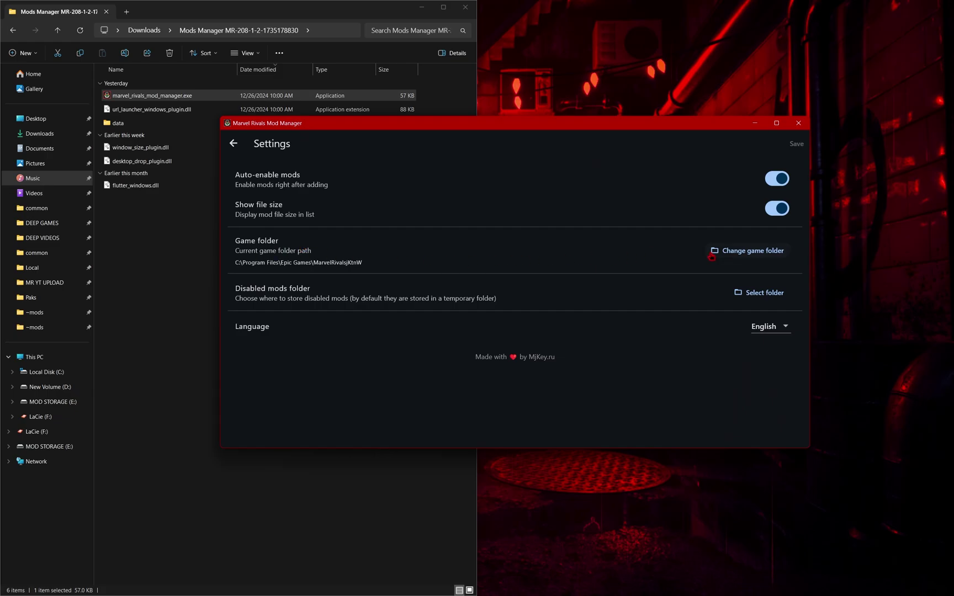
{"action": "left_click", "coordinate": [749, 251]}
{"action": "left_click", "coordinate": [36, 162]}
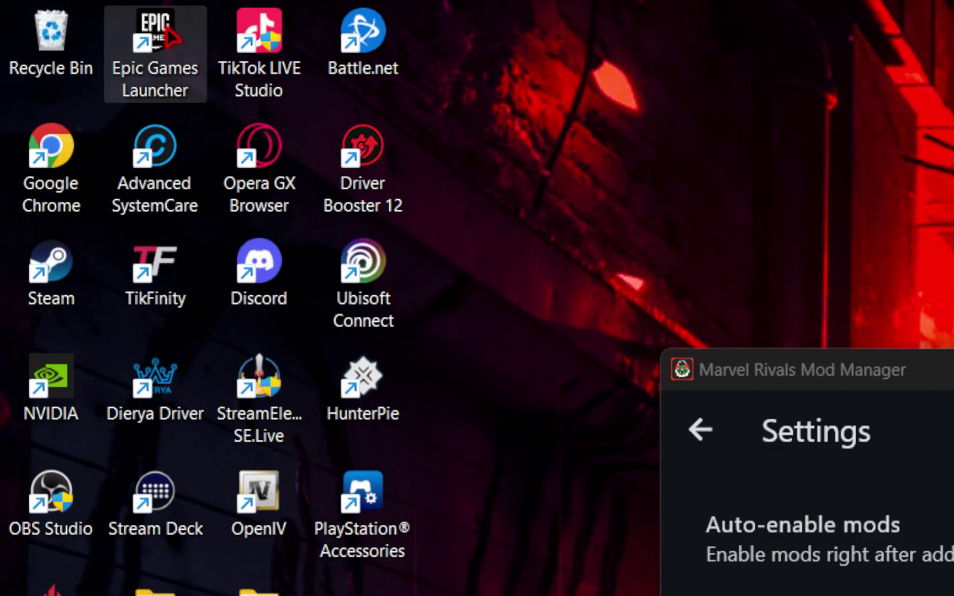
- Open Marvel Rivals' install location from its Manage settings in the Epic Games Library
{"action": "double_click", "coordinate": [171, 38]}
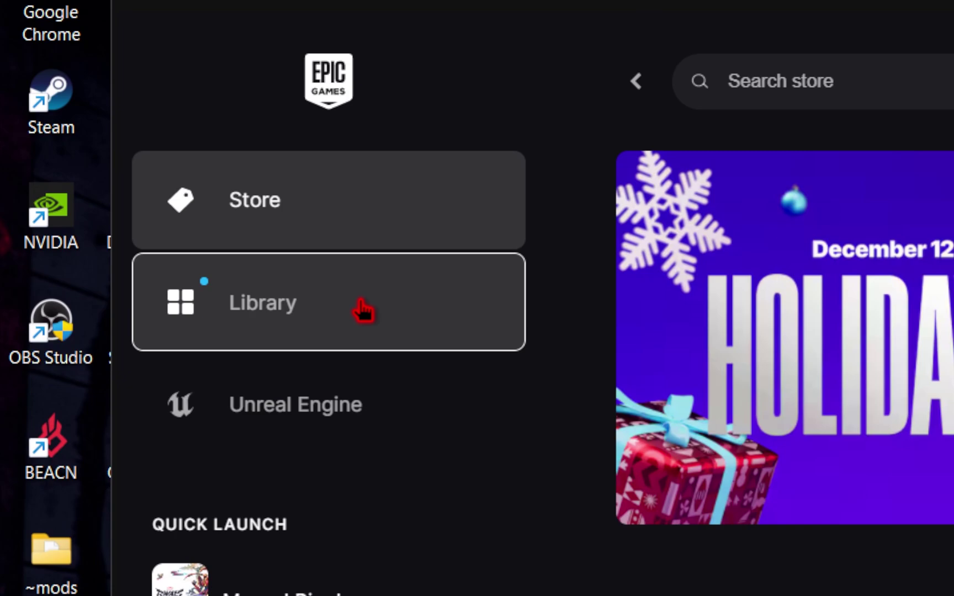
{"action": "left_click", "coordinate": [363, 311]}
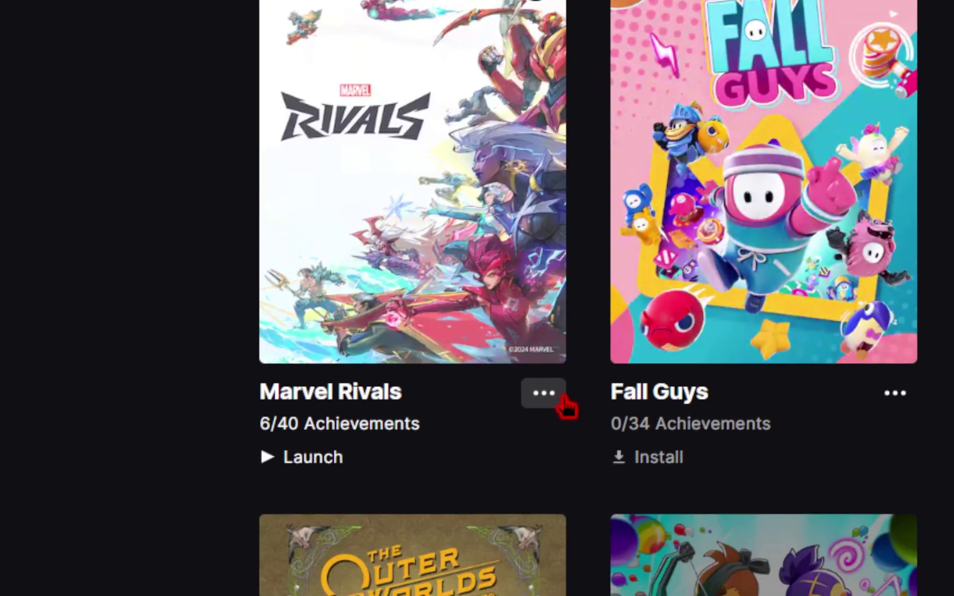
{"action": "left_click", "coordinate": [560, 398]}
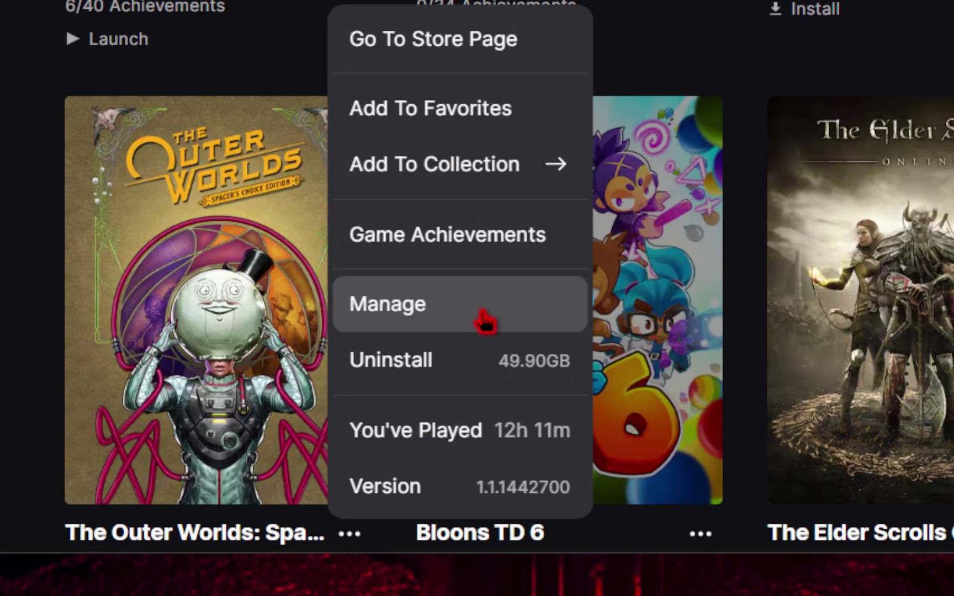
{"action": "left_click", "coordinate": [555, 536]}
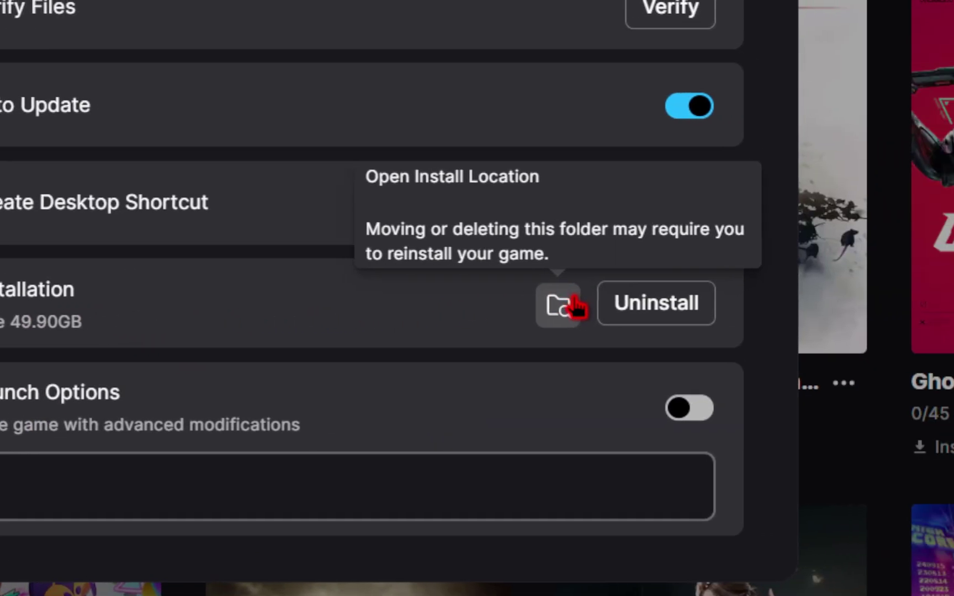
{"action": "left_click", "coordinate": [559, 305]}
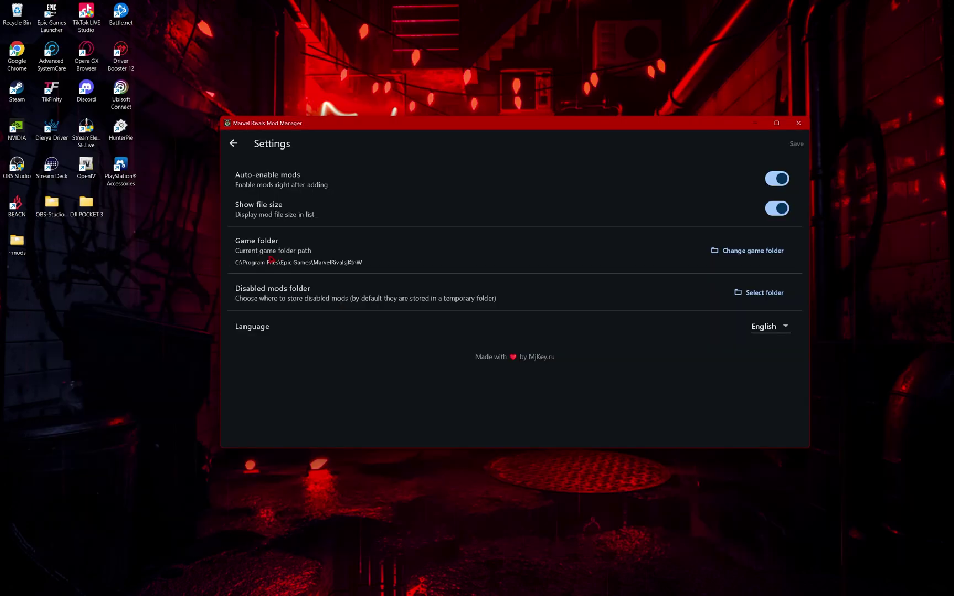
- Paste C:\Program Files\Epic Games\MarvelRivalsjKtnW into the folder picker and select it as the game folder
{"action": "left_click", "coordinate": [732, 252]}
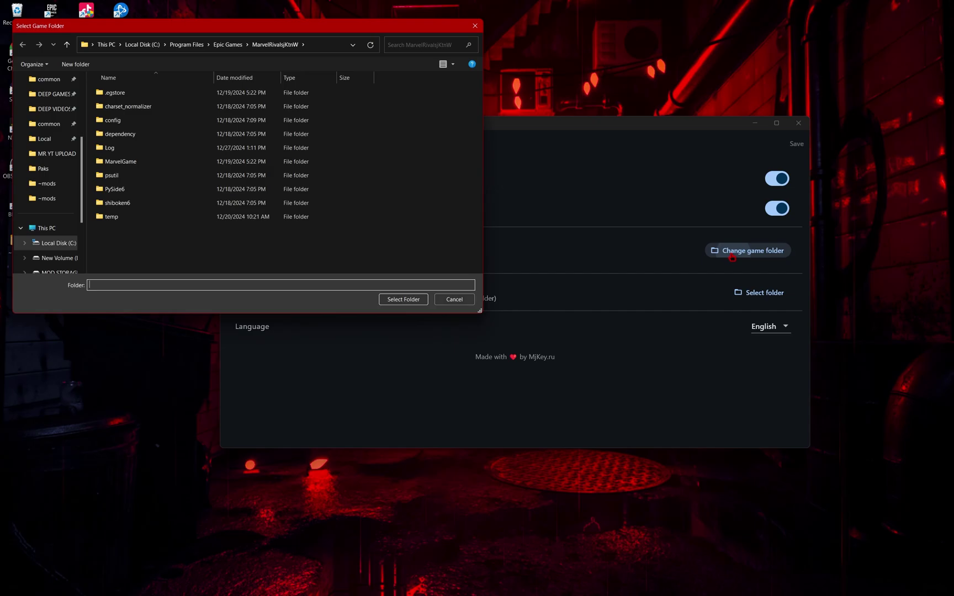
{"action": "left_click", "coordinate": [43, 129]}
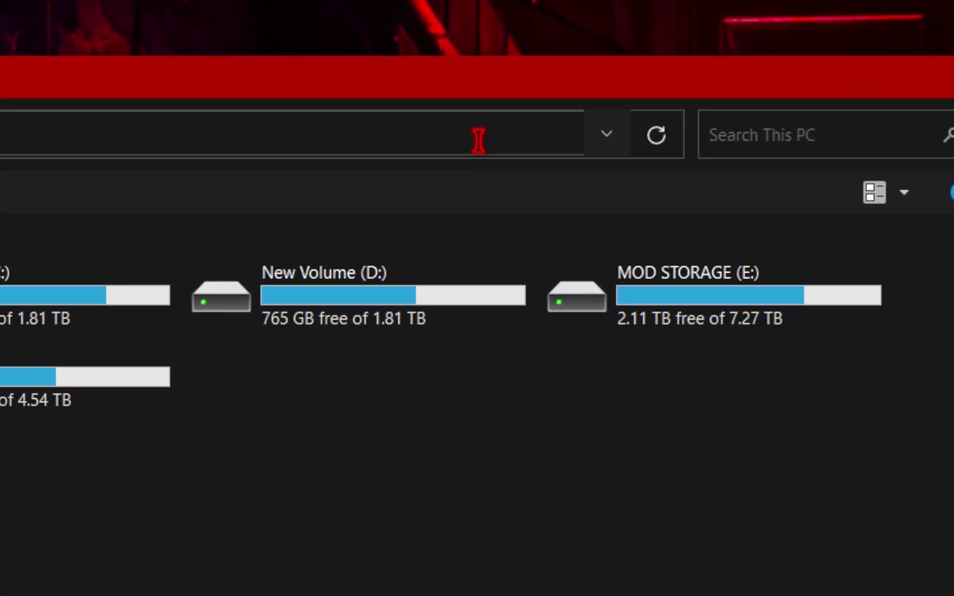
{"action": "left_click", "coordinate": [478, 138]}
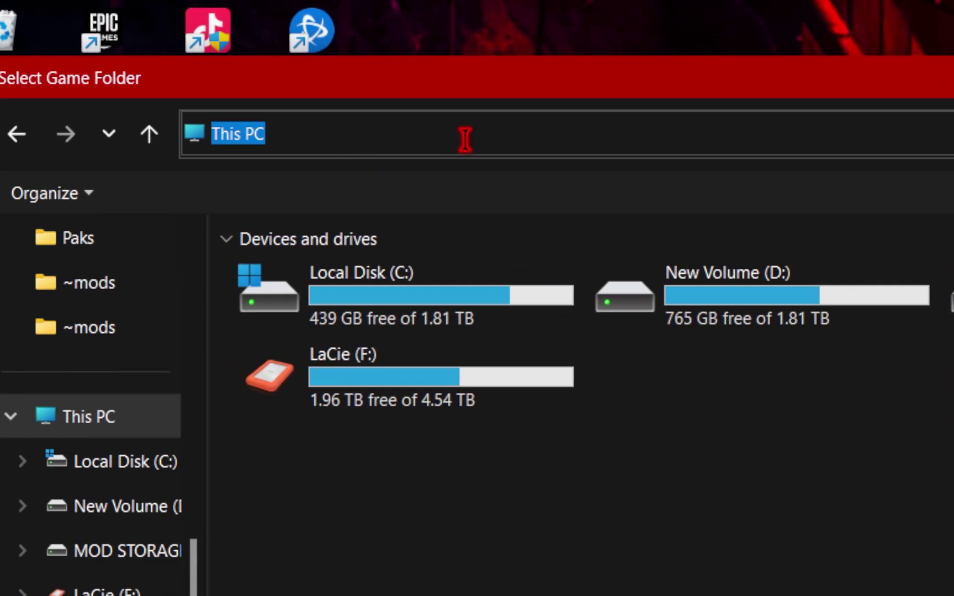
{"action": "type", "text": "C:\\Program Files\\Epic Games\\MarvelRivalsjKtnW"}
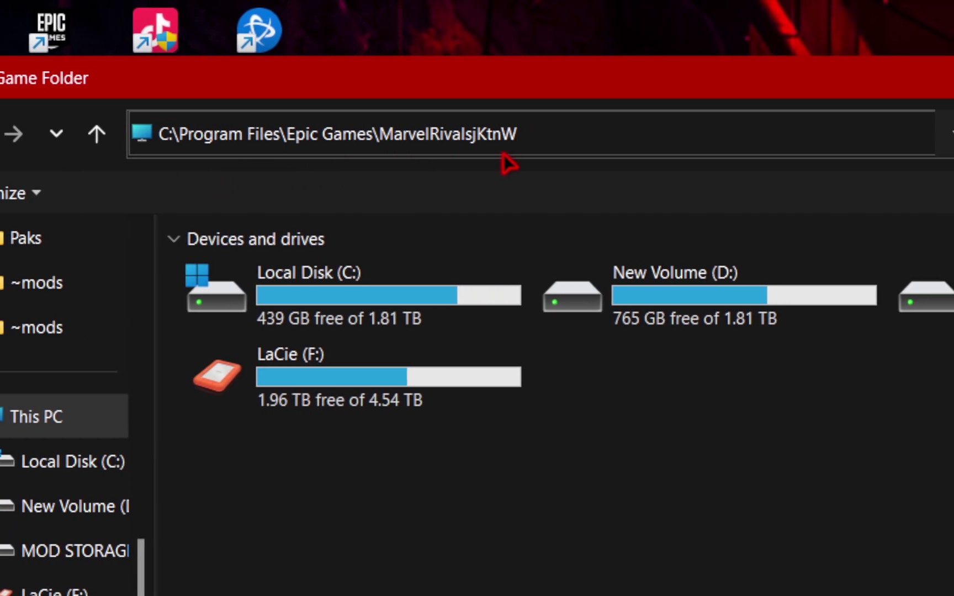
{"action": "key", "text": "Return"}
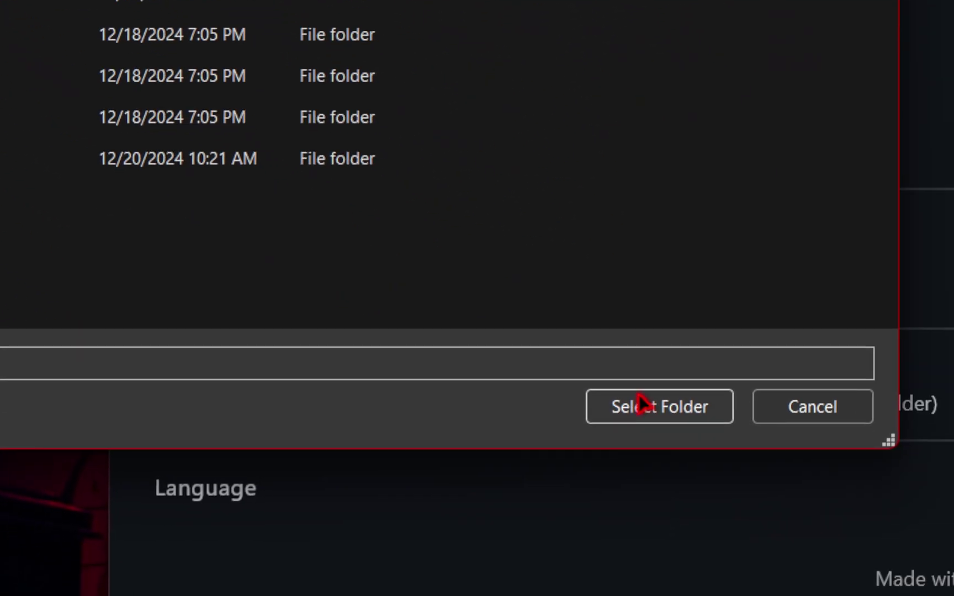
{"action": "left_click", "coordinate": [517, 325]}
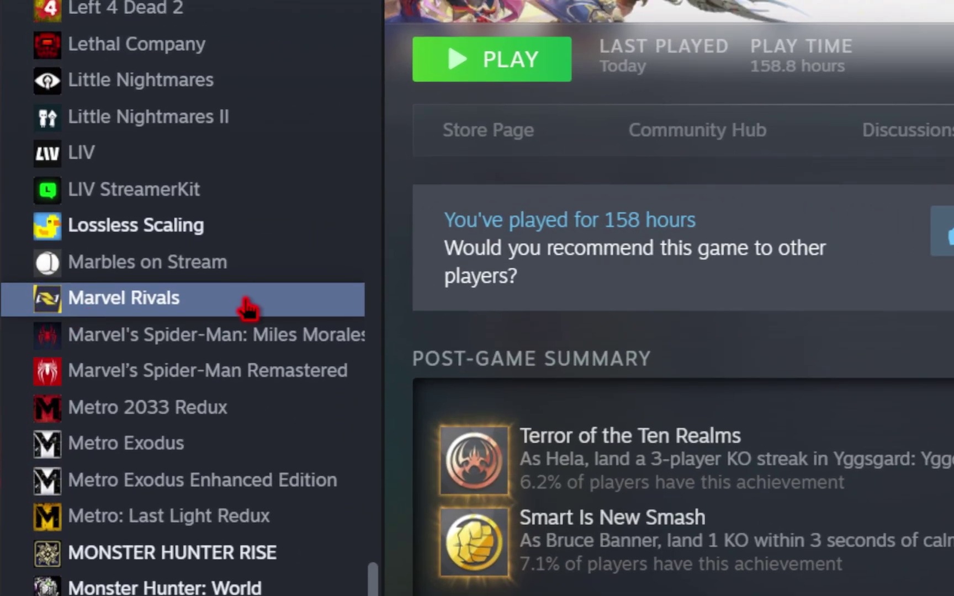
- Browse Marvel Rivals' local files from the Steam library and select the Explorer address path
{"action": "right_click", "coordinate": [245, 288]}
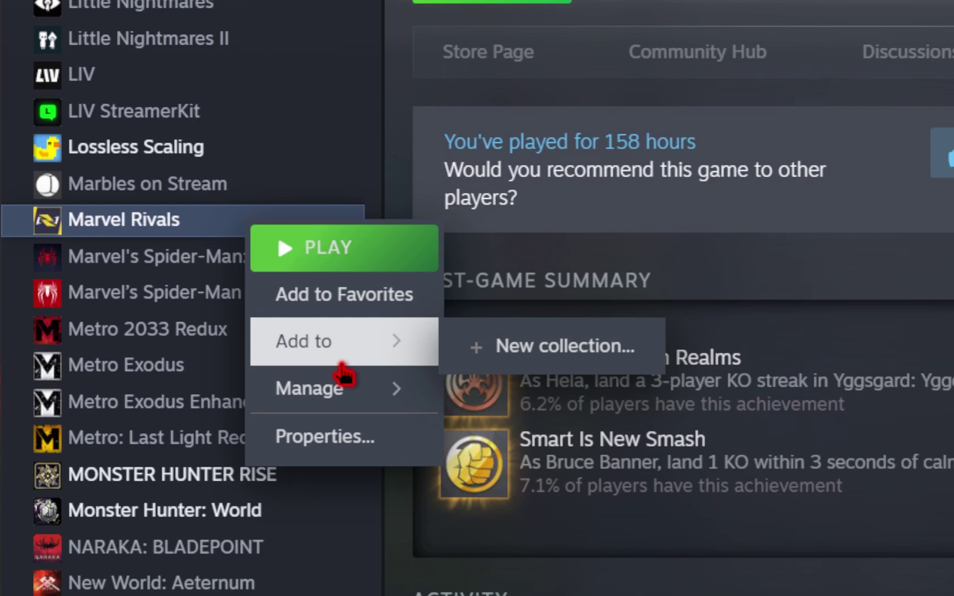
{"action": "mouse_move", "coordinate": [355, 467]}
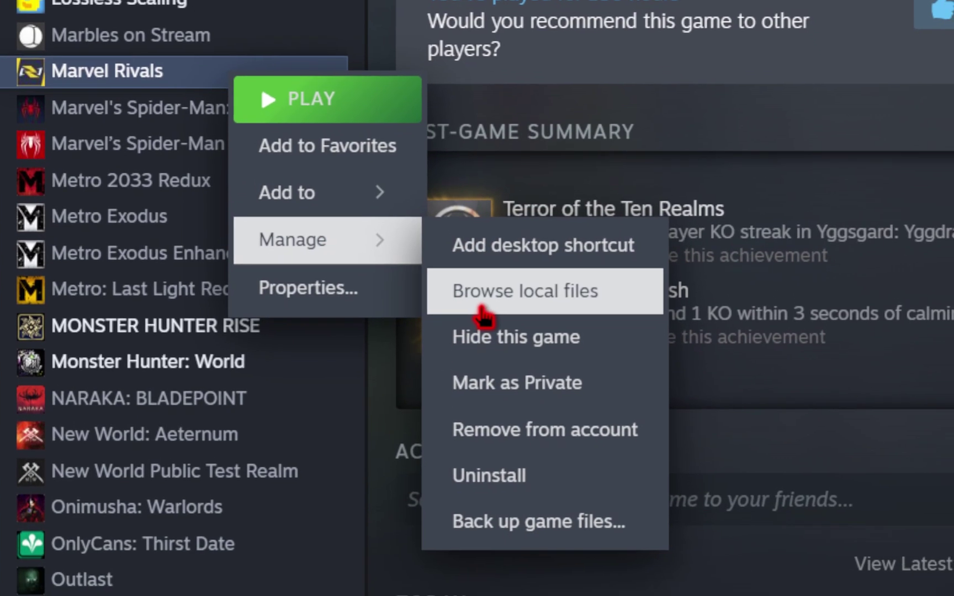
{"action": "left_click", "coordinate": [491, 320]}
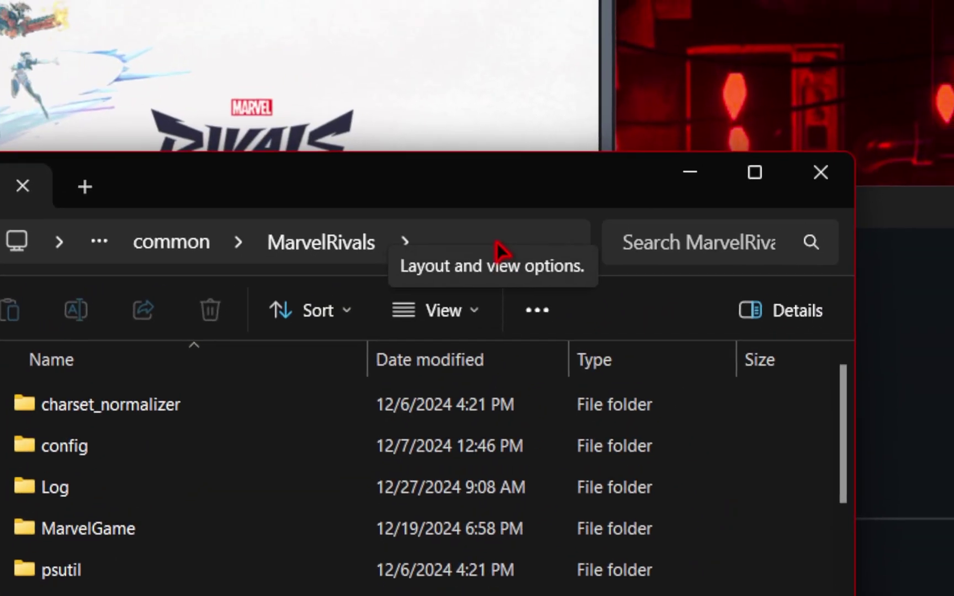
{"action": "left_click", "coordinate": [722, 37]}
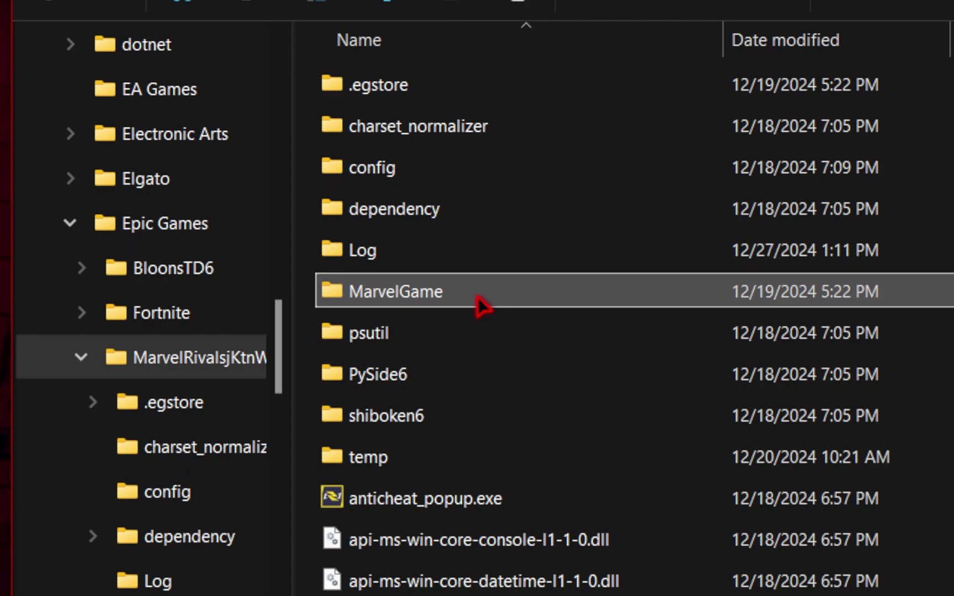
- Navigate through MarvelGame\Marvel\Content\Paks in the game folder to find ~mods
{"action": "double_click", "coordinate": [374, 289]}
{"action": "double_click", "coordinate": [483, 127]}
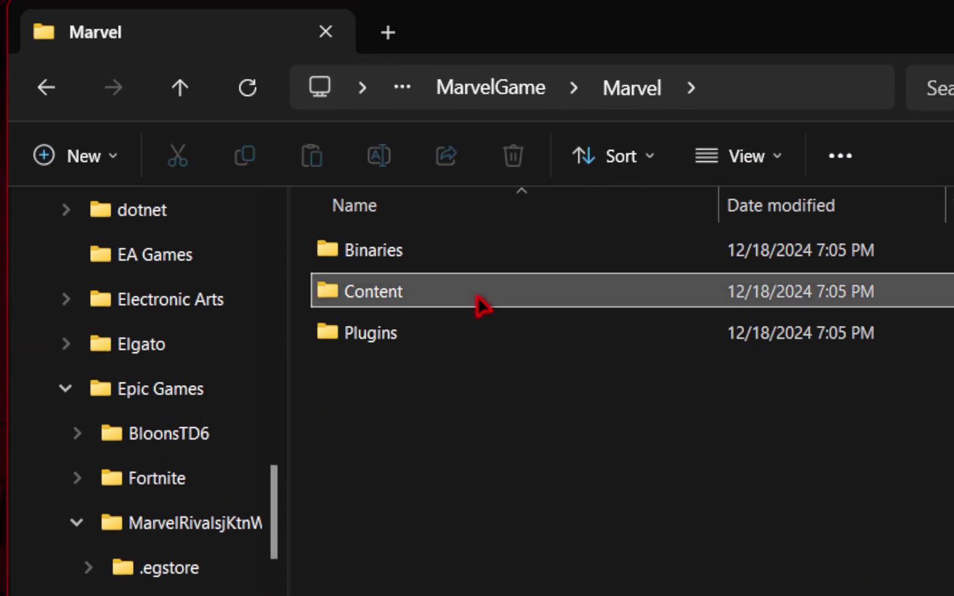
{"action": "double_click", "coordinate": [478, 291]}
{"action": "double_click", "coordinate": [478, 298]}
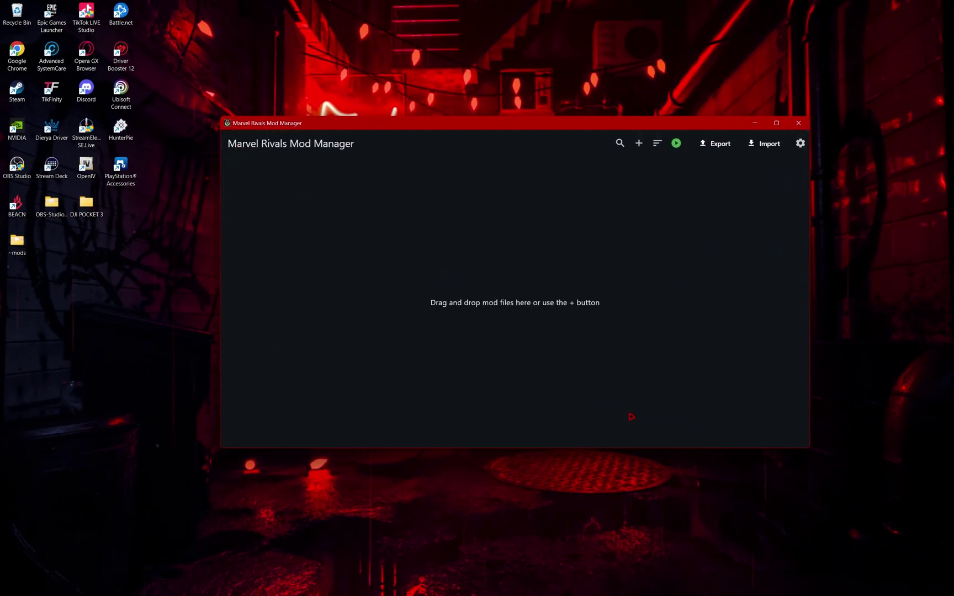
- Snap the empty Mod Manager window to the left half and dismiss Snap Assist
{"action": "left_click_drag", "start_coordinate": [497, 123], "coordinate": [386, 25]}
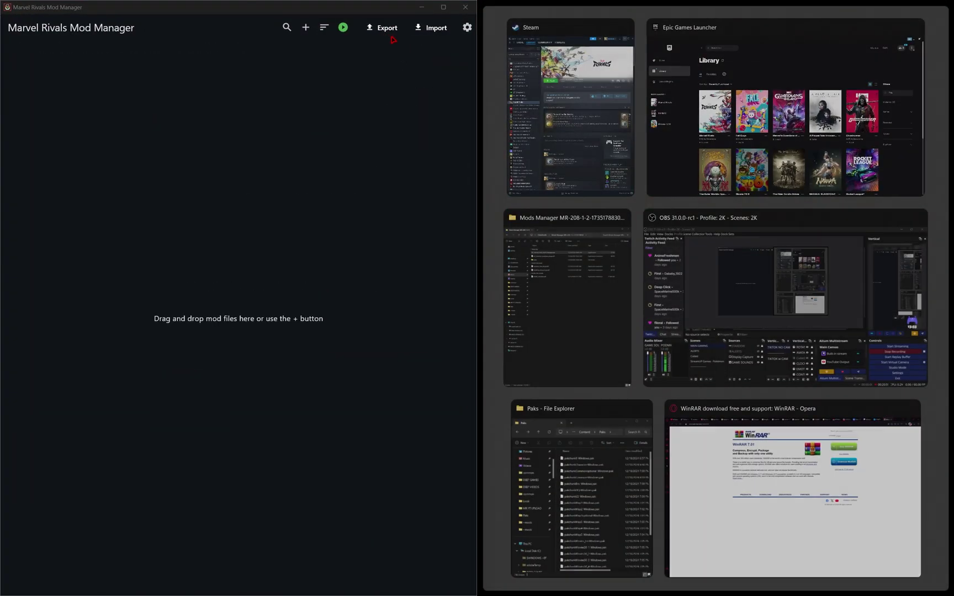
{"action": "left_click", "coordinate": [287, 261]}
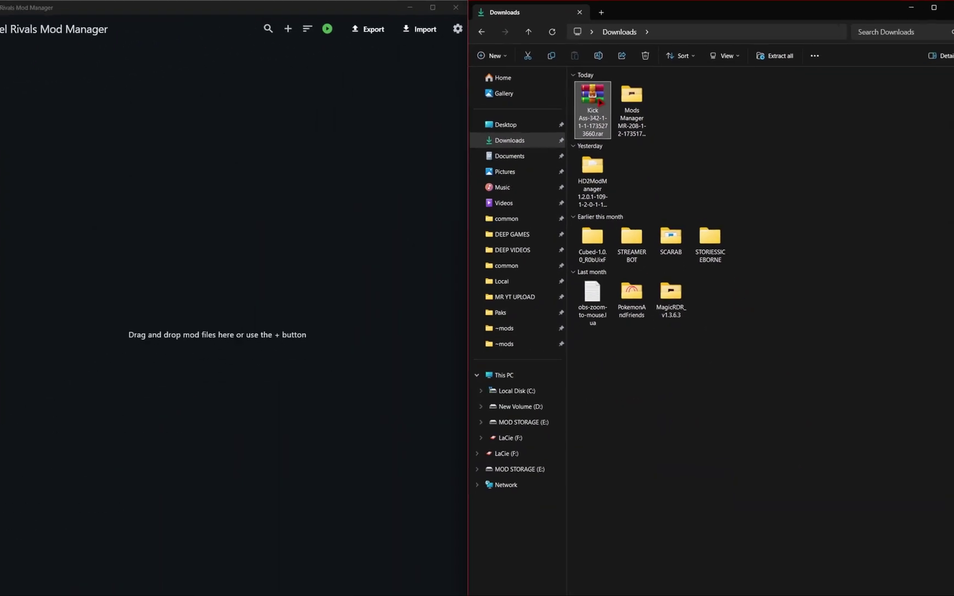
- Open the Kick Ass archive in WinRAR and drag zKickAss_P.pak into the mod manager
{"action": "double_click", "coordinate": [597, 99]}
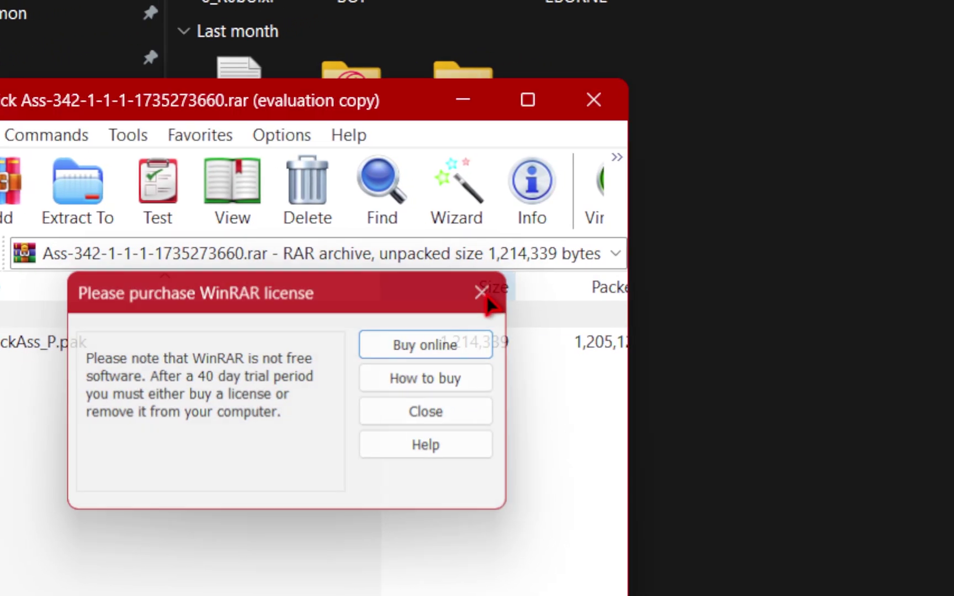
{"action": "left_click", "coordinate": [671, 281]}
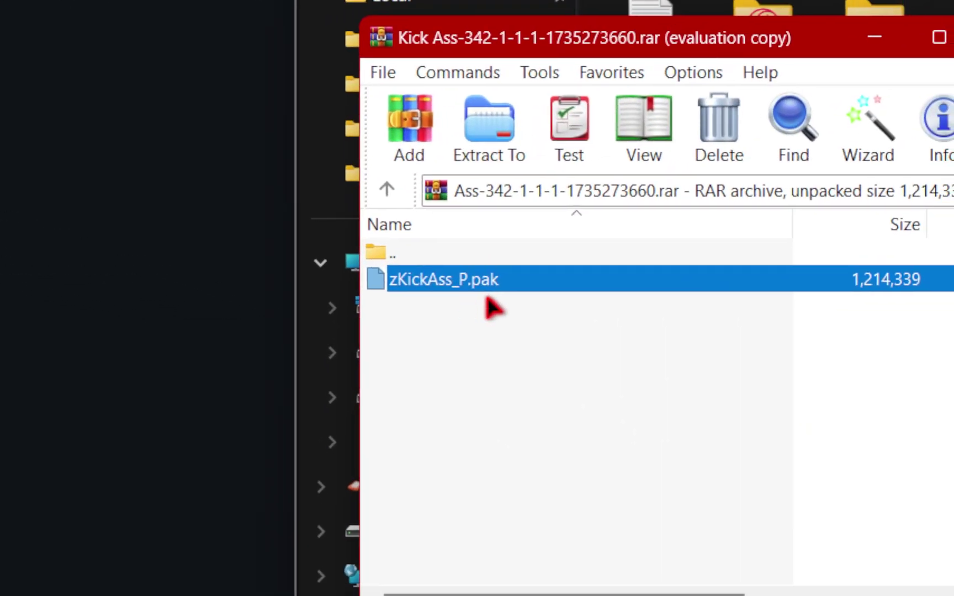
{"action": "left_click_drag", "start_coordinate": [492, 281], "coordinate": [0, 148]}
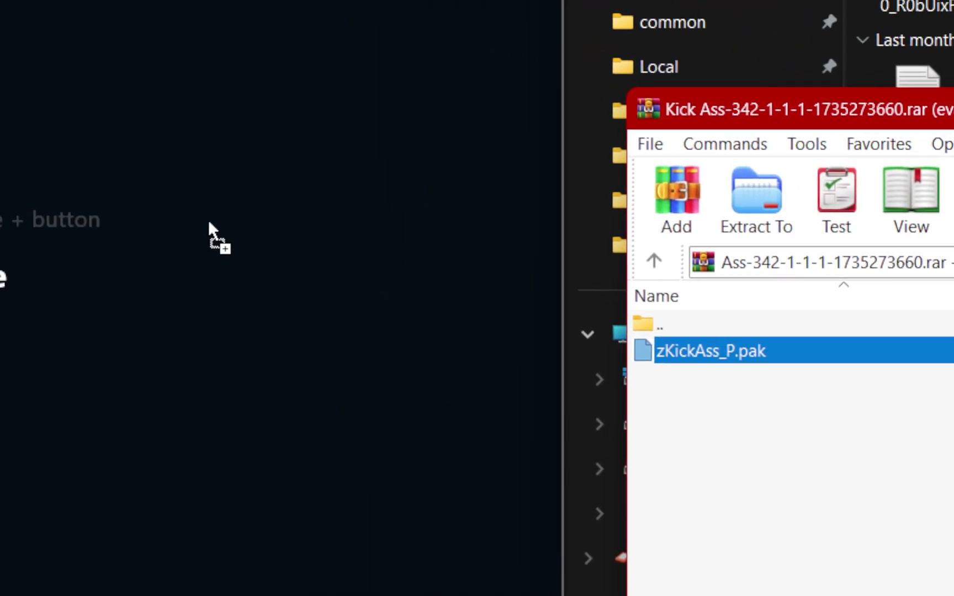
{"action": "left_click_drag", "start_coordinate": [208, 219], "coordinate": [474, 301]}
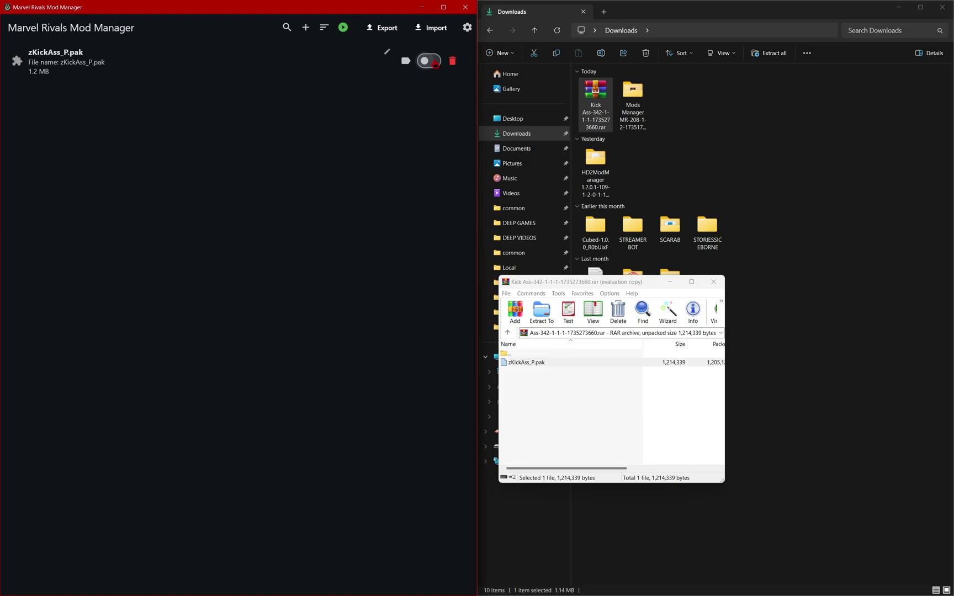
{"action": "key", "text": "Escape"}
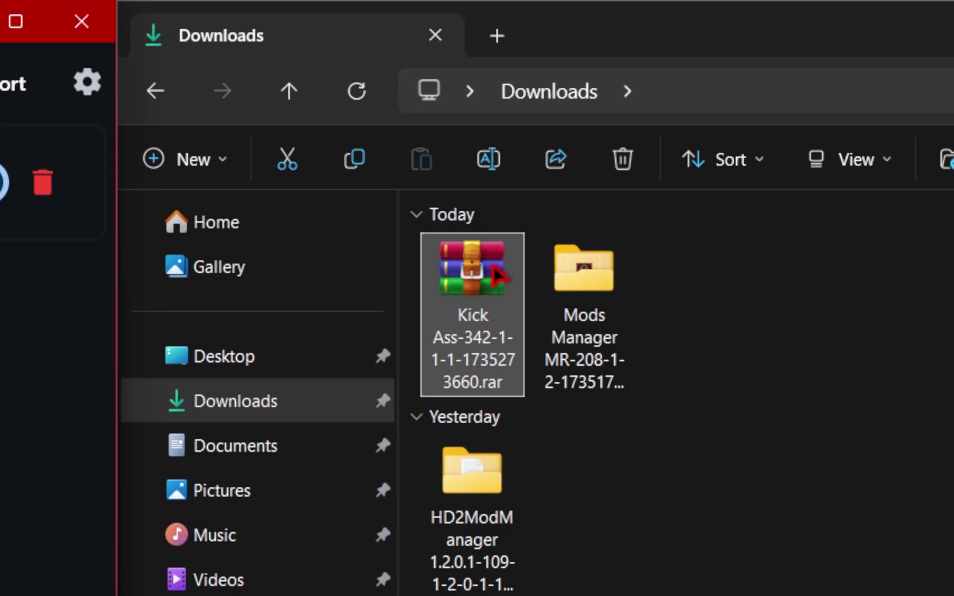
- Extract the Kick Ass archive into its own Downloads folder and drag out zKickAss_P.pak
{"action": "right_click", "coordinate": [476, 283]}
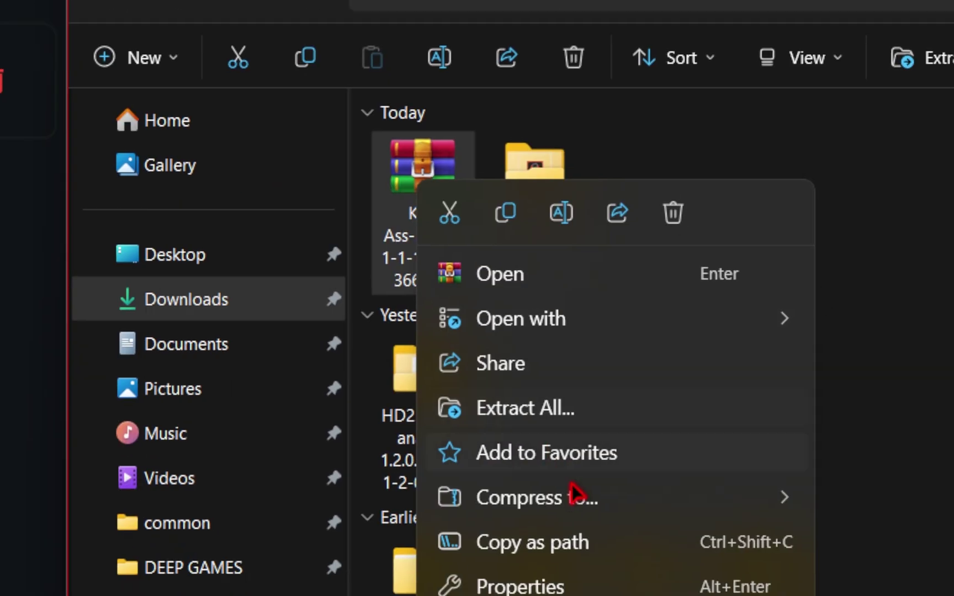
{"action": "mouse_move", "coordinate": [533, 395]}
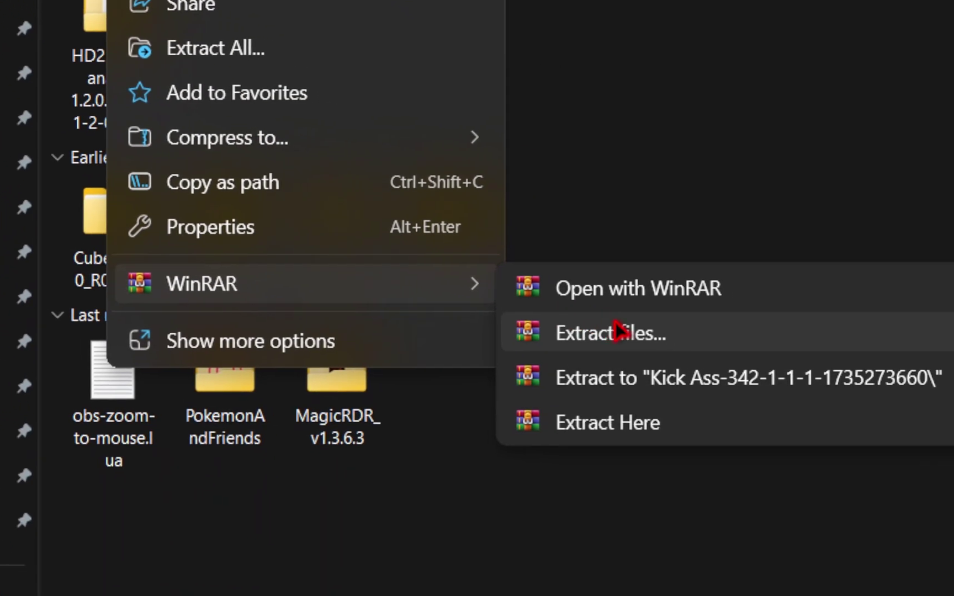
{"action": "left_click", "coordinate": [729, 360]}
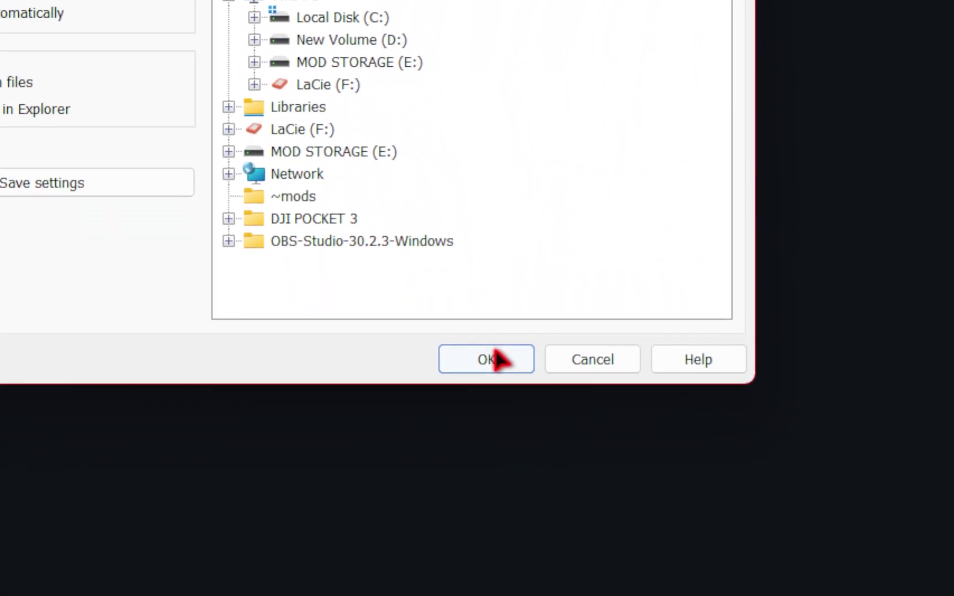
{"action": "left_click", "coordinate": [496, 359]}
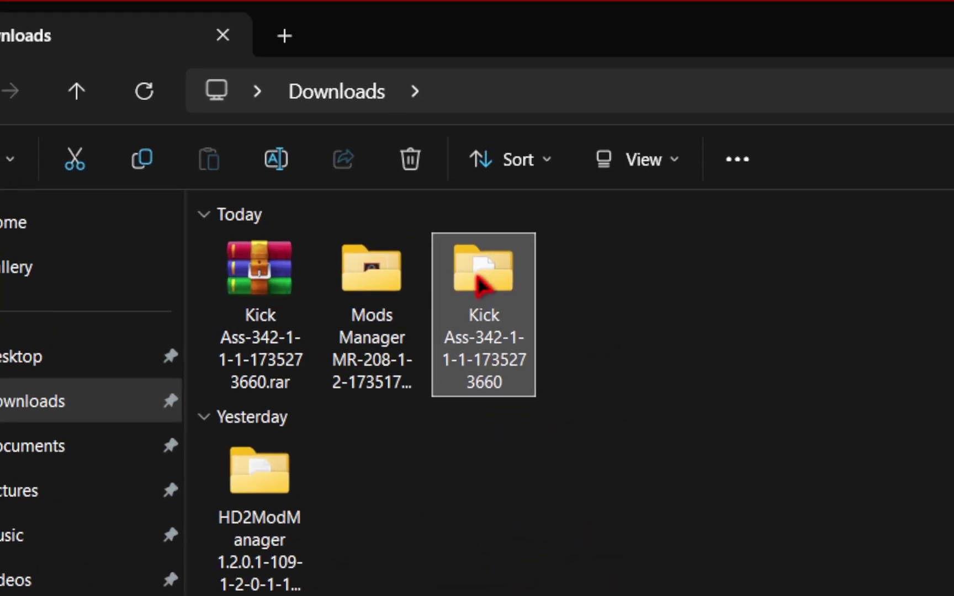
{"action": "double_click", "coordinate": [480, 284]}
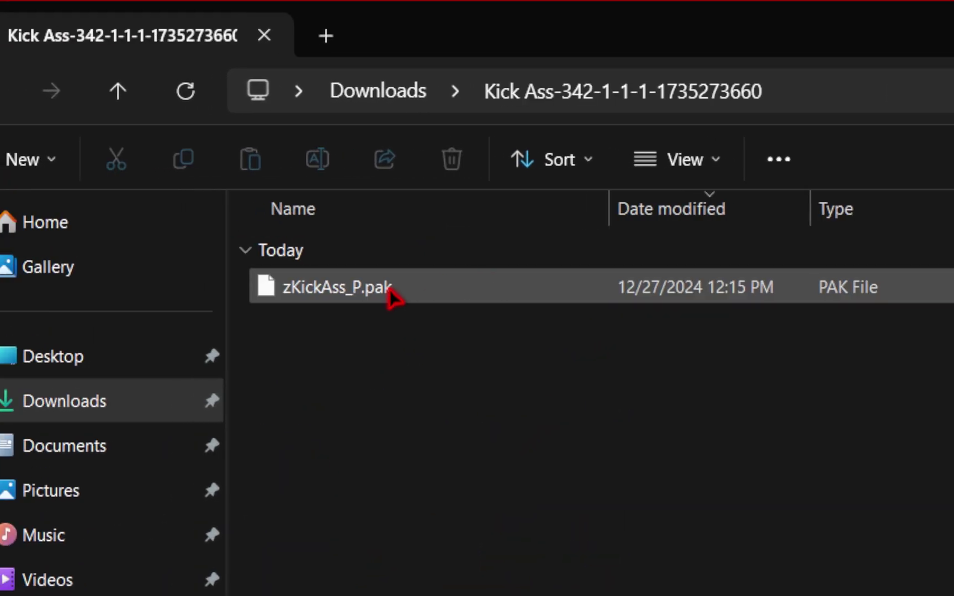
{"action": "left_click", "coordinate": [530, 277]}
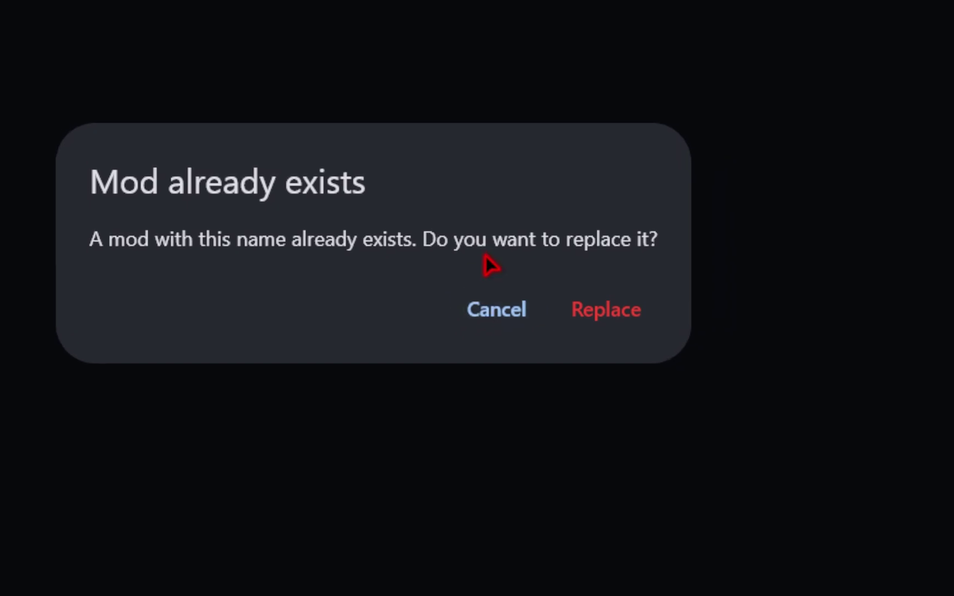
- Answer the 'Mod already exists' warning to return to the mod list
{"action": "left_click", "coordinate": [483, 309]}
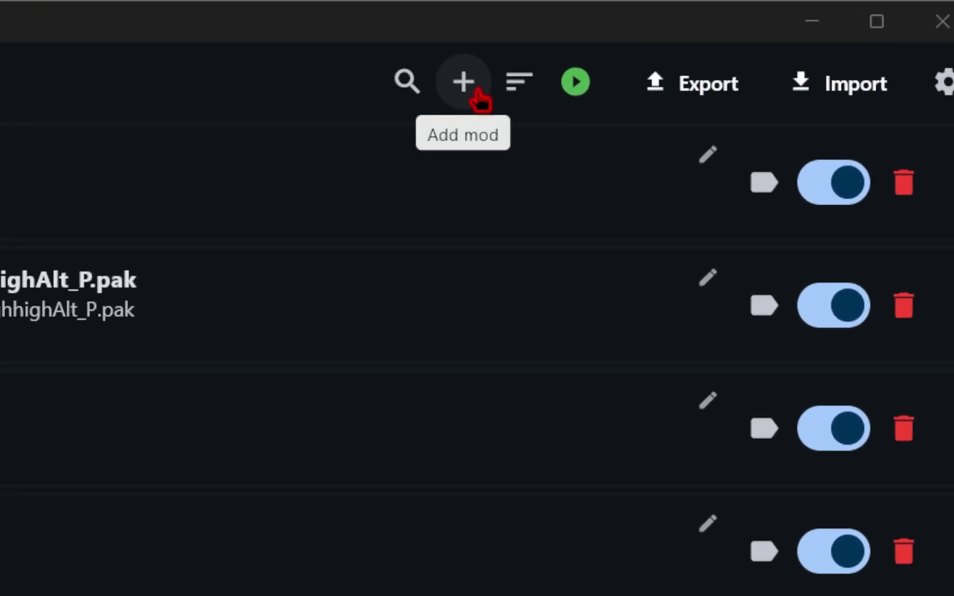
- Add zKickAss_P.pak from the Downloads Kick Ass folder as a mod
{"action": "left_click", "coordinate": [478, 90]}
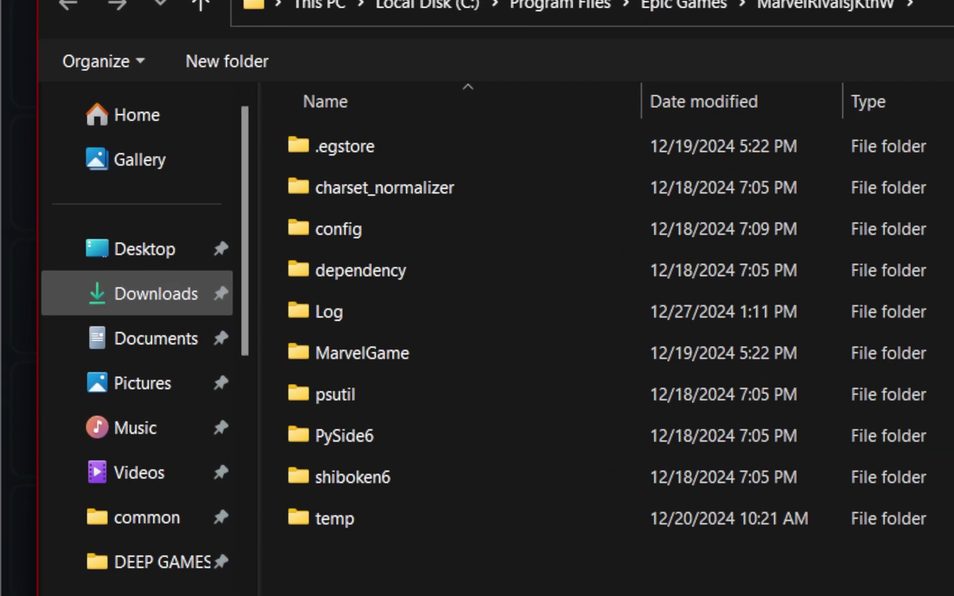
{"action": "left_click", "coordinate": [56, 146]}
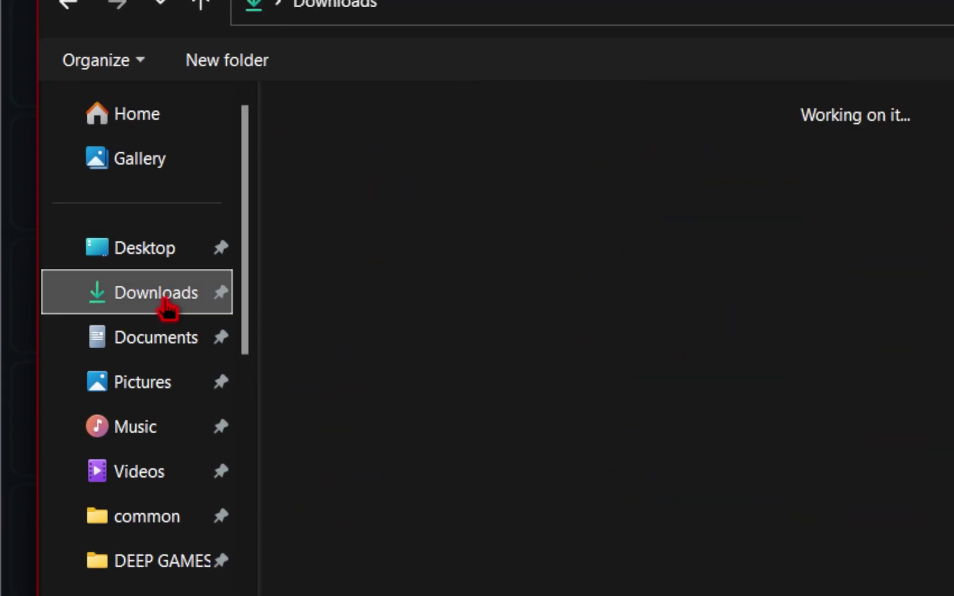
{"action": "double_click", "coordinate": [353, 238]}
{"action": "left_click", "coordinate": [373, 303]}
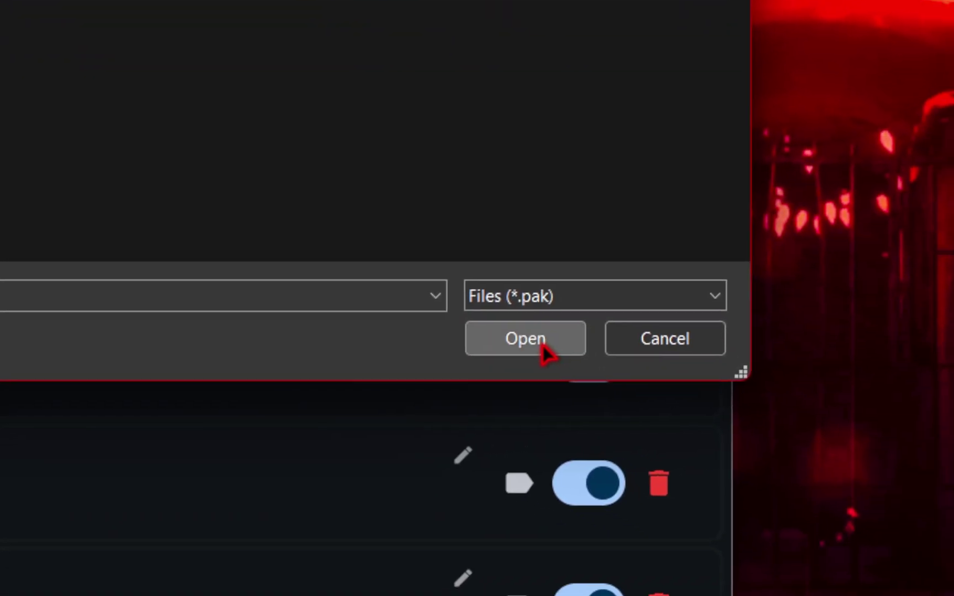
{"action": "left_click", "coordinate": [751, 513]}
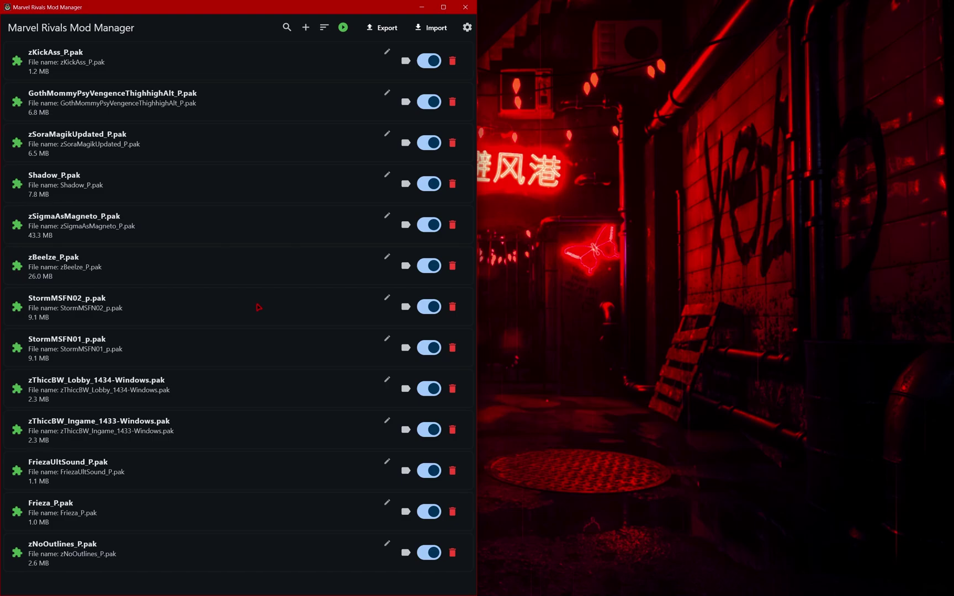
- Launch Marvel Rivals and go to the Heroes roster
{"action": "key", "text": "alt+Tab"}
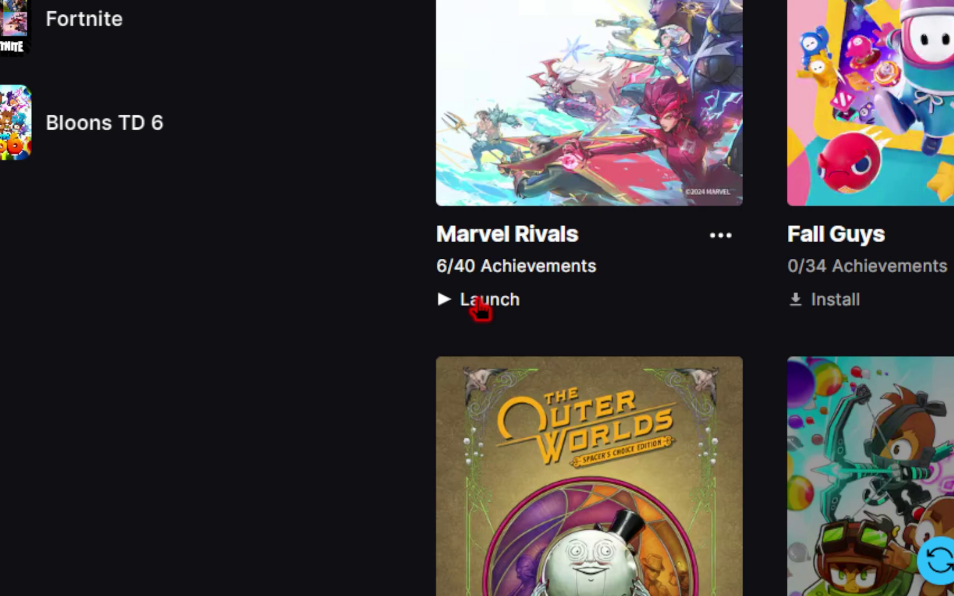
{"action": "left_click", "coordinate": [481, 308]}
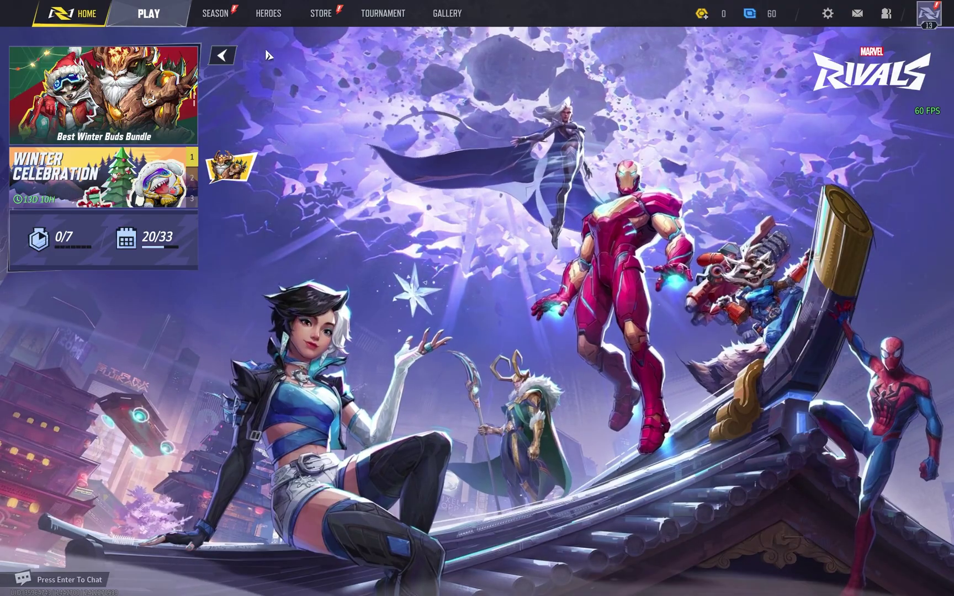
{"action": "left_click", "coordinate": [268, 13]}
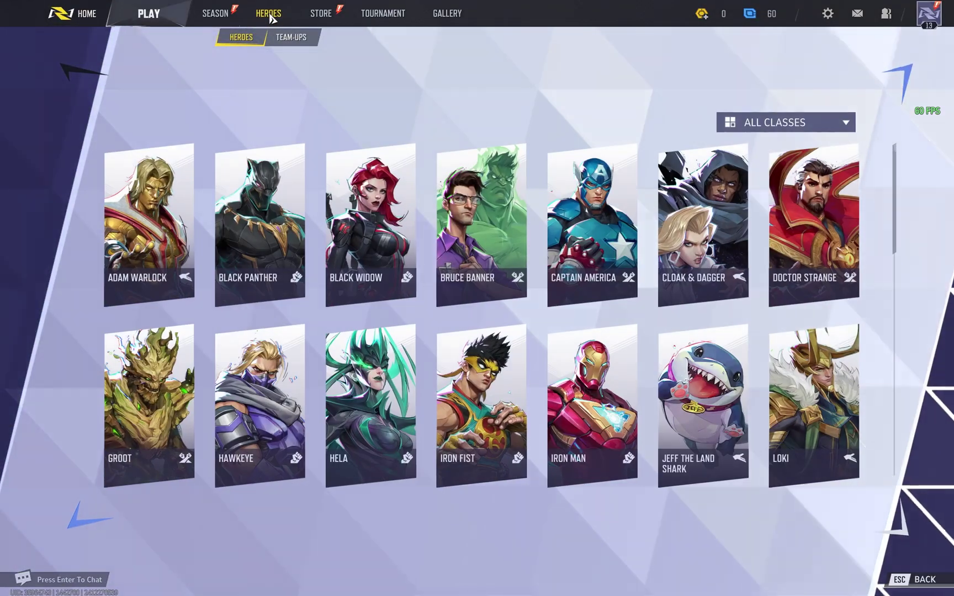
- Open Iron Fist's hero profile to view the Kick-Ass skin
{"action": "left_click", "coordinate": [493, 472]}
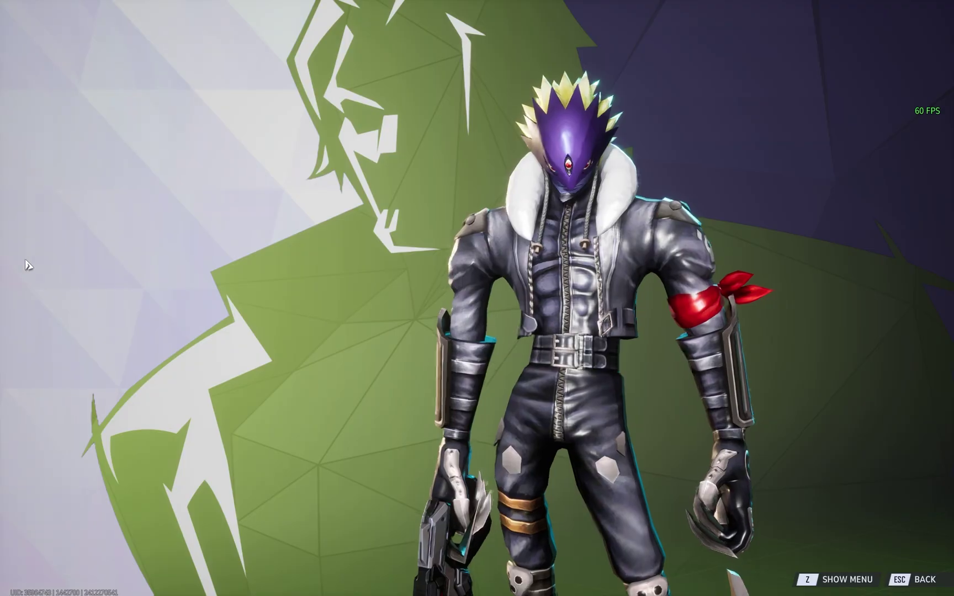
- Rotate the modded hero model to see its back, then turn it to face front
{"action": "left_click_drag", "start_coordinate": [26, 266], "coordinate": [212, 286]}
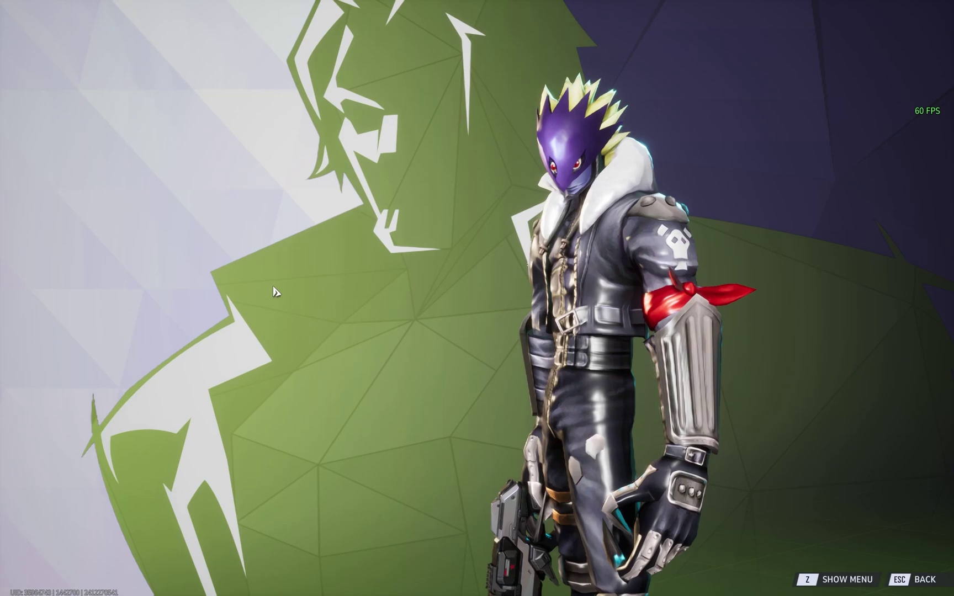
{"action": "left_click_drag", "start_coordinate": [275, 292], "coordinate": [339, 295]}
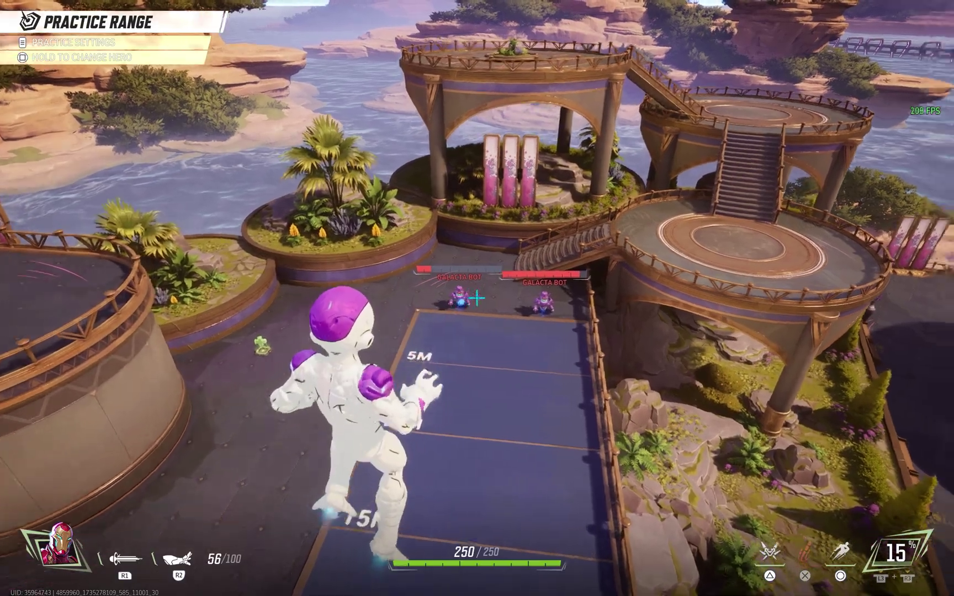